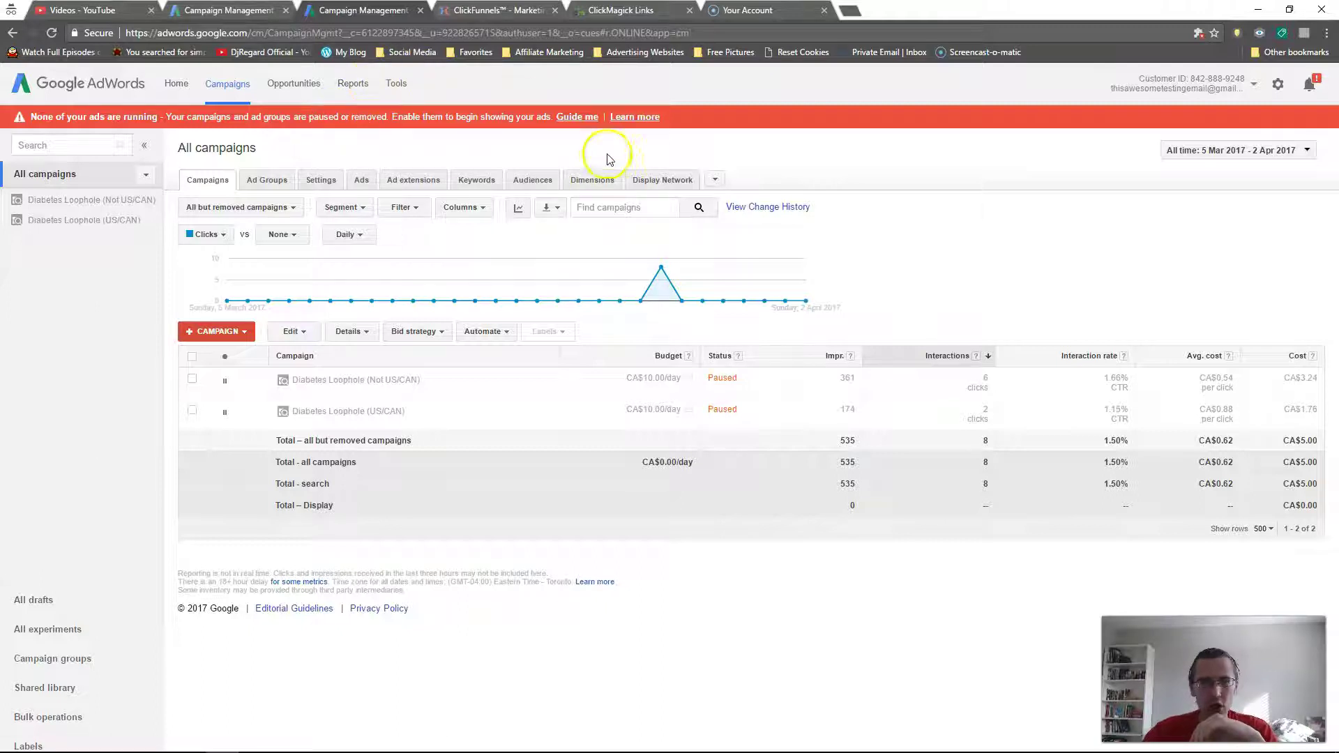
# Open the Dimensions report for all campaigns and review the report views it offers.
pyautogui.click(601, 184)
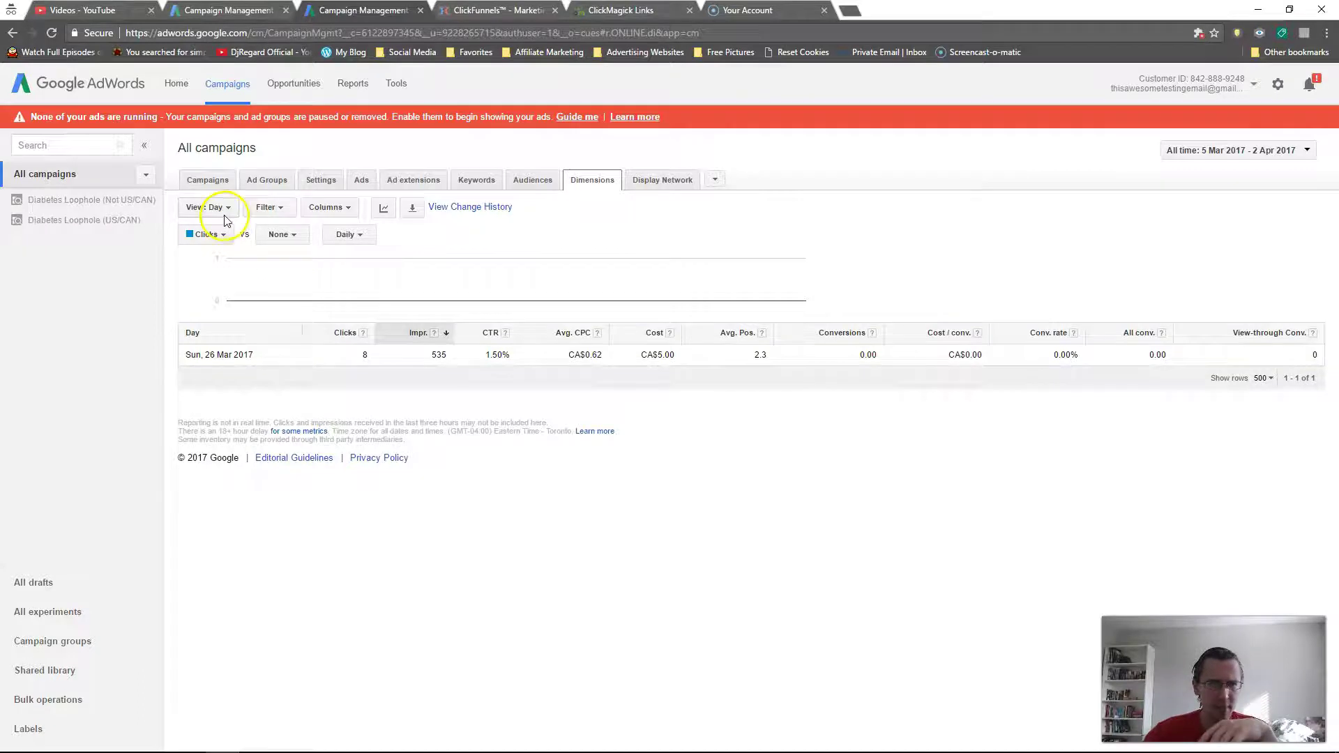
pyautogui.click(212, 208)
pyautogui.moveTo(237, 232)
pyautogui.click(702, 260)
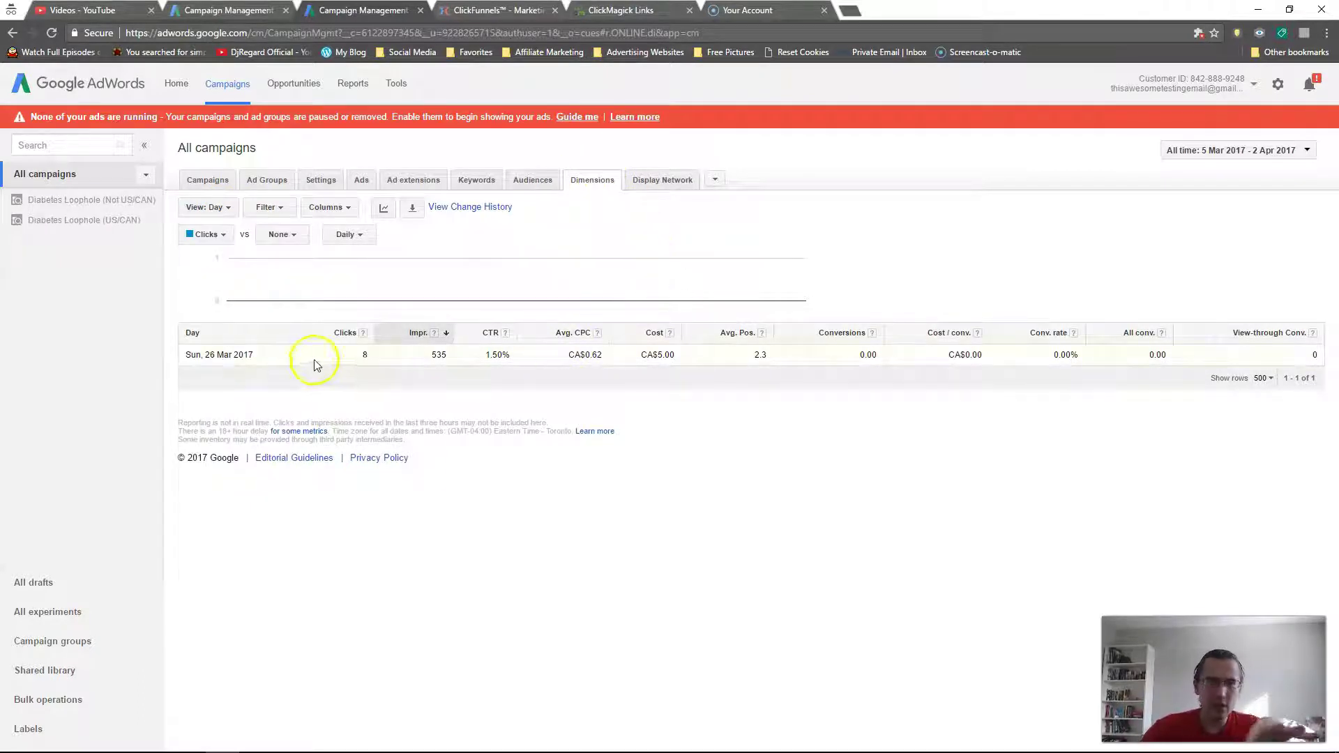
pyautogui.click(208, 207)
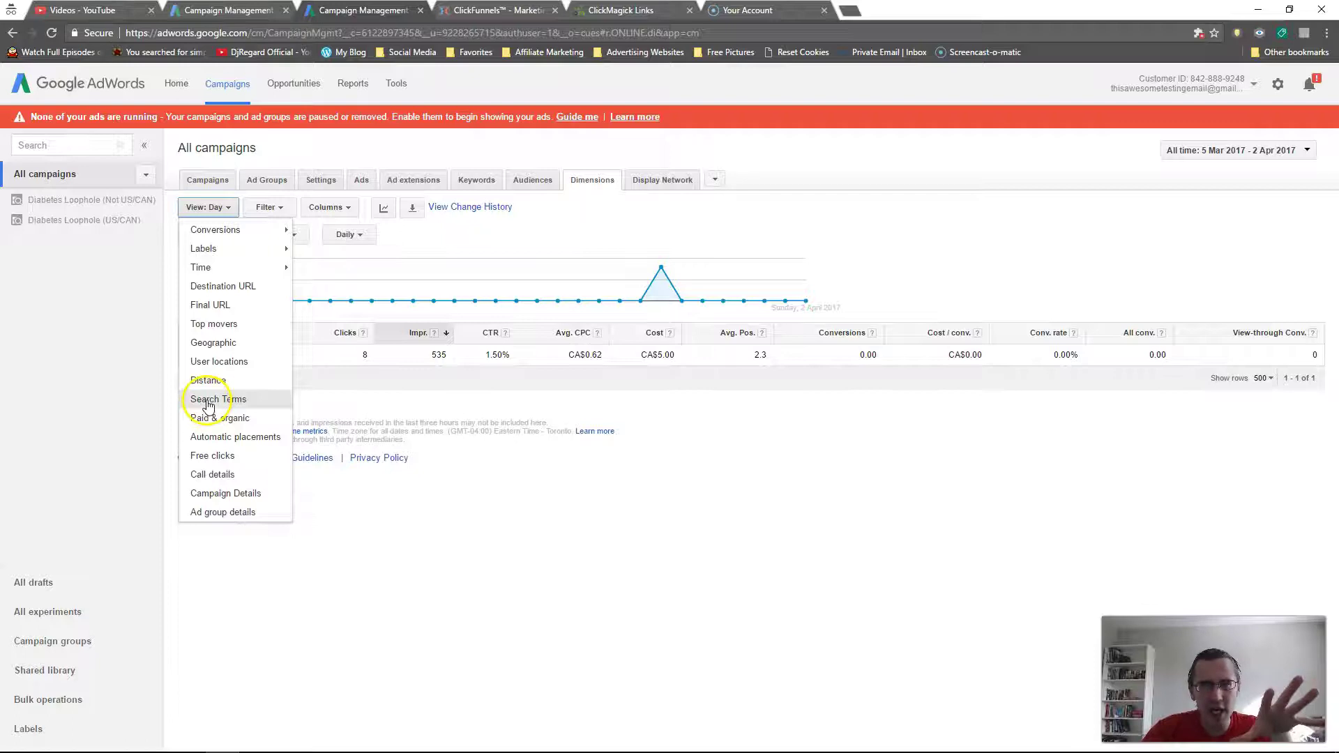
pyautogui.click(865, 239)
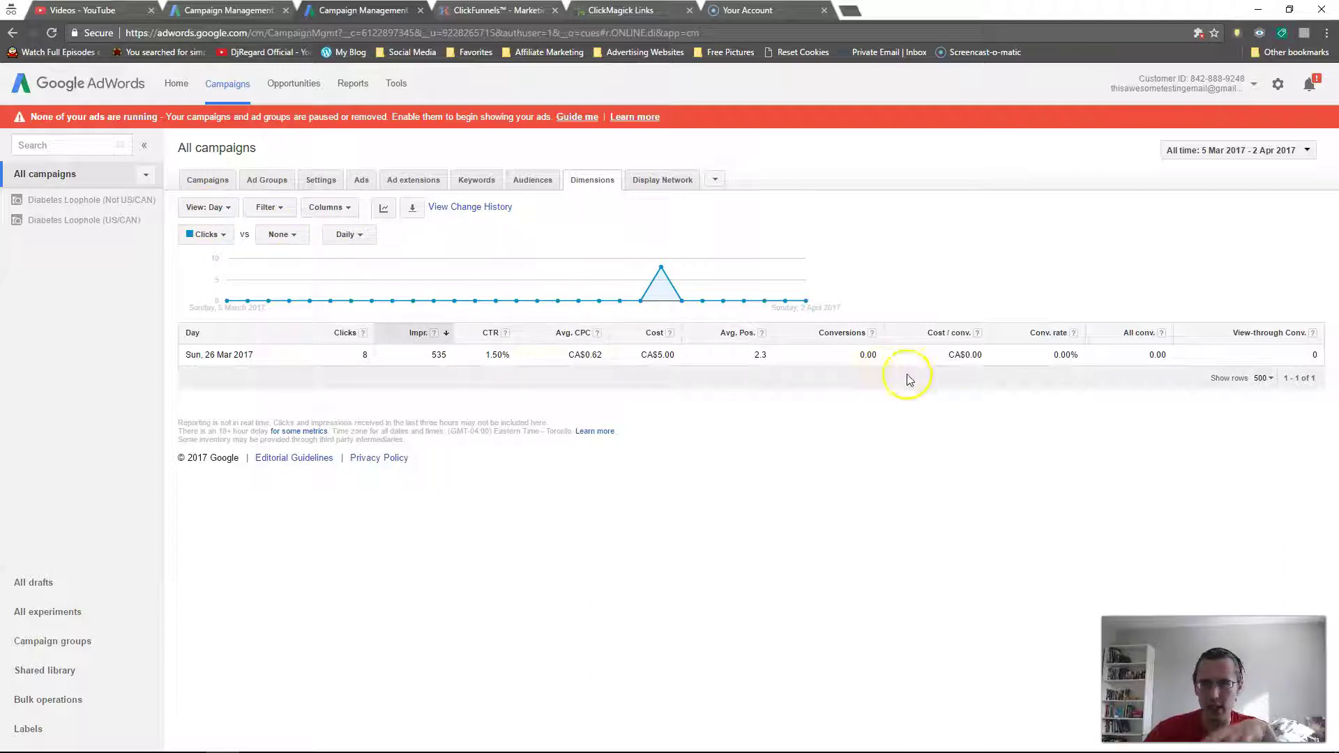
# Review the Level of detail, Performance and Conversions metrics available as report columns, leaving the column set as it is.
pyautogui.click(328, 207)
pyautogui.click(336, 237)
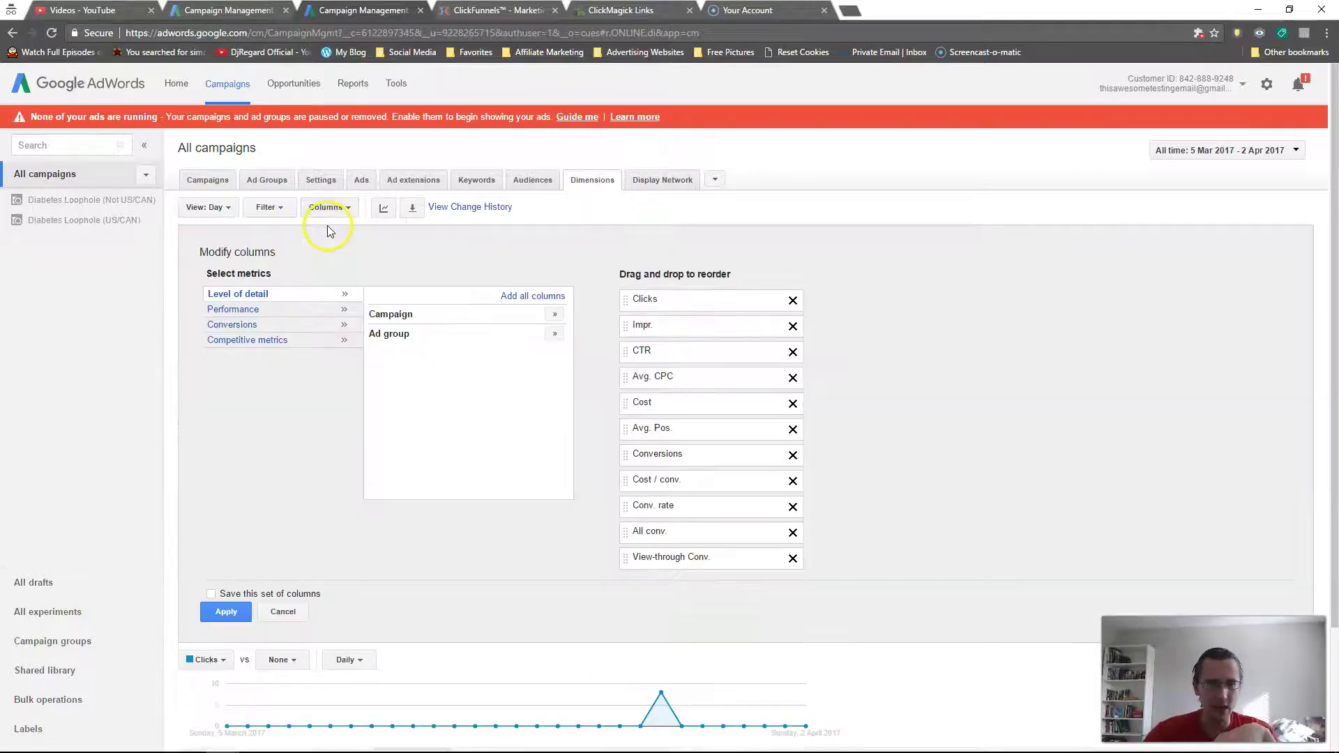
pyautogui.click(238, 309)
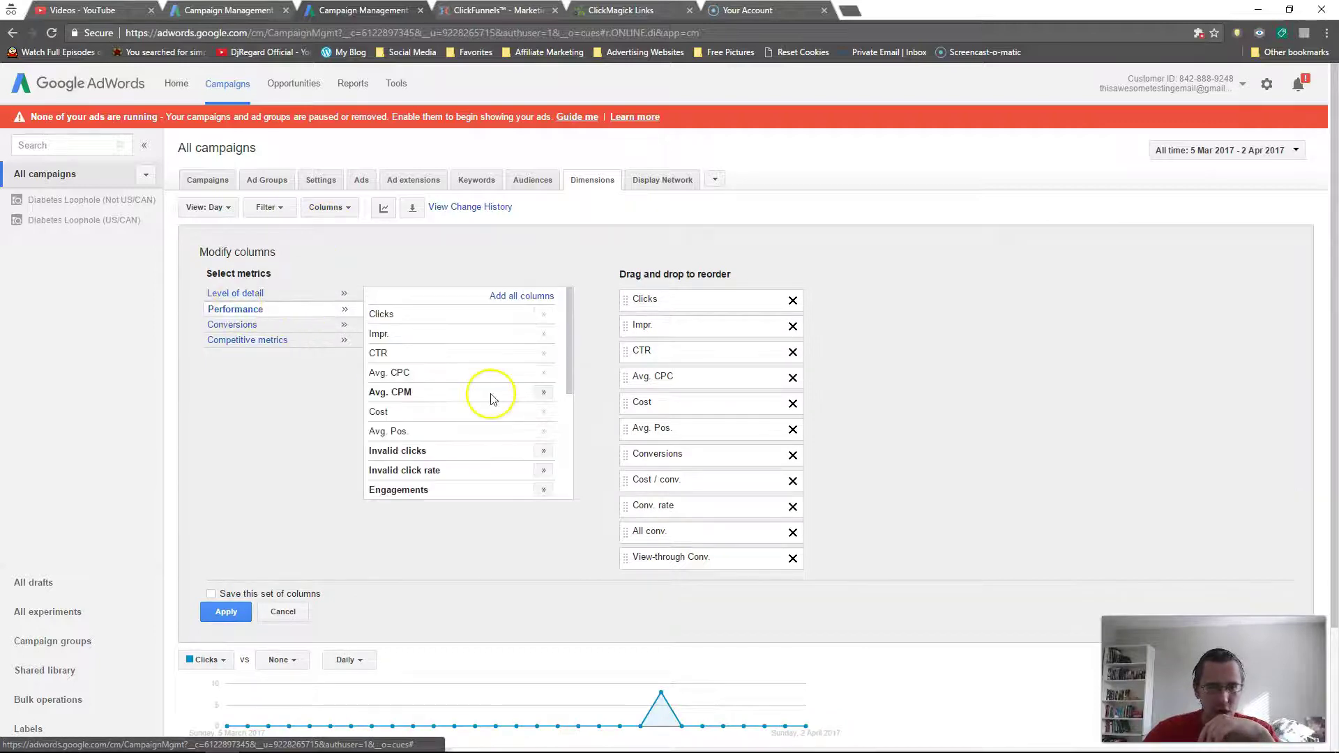
pyautogui.scroll(-5, 490, 401)
pyautogui.scroll(5, 491, 401)
pyautogui.click(235, 325)
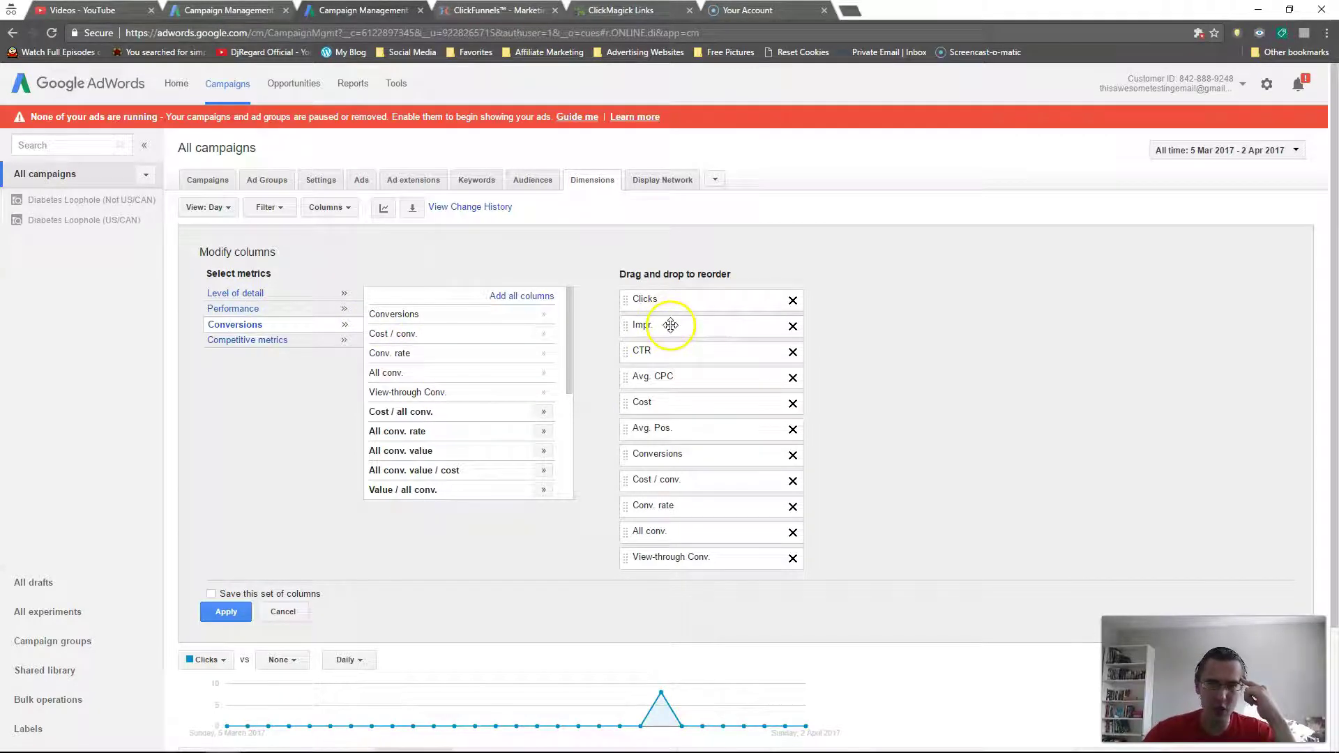
pyautogui.click(238, 293)
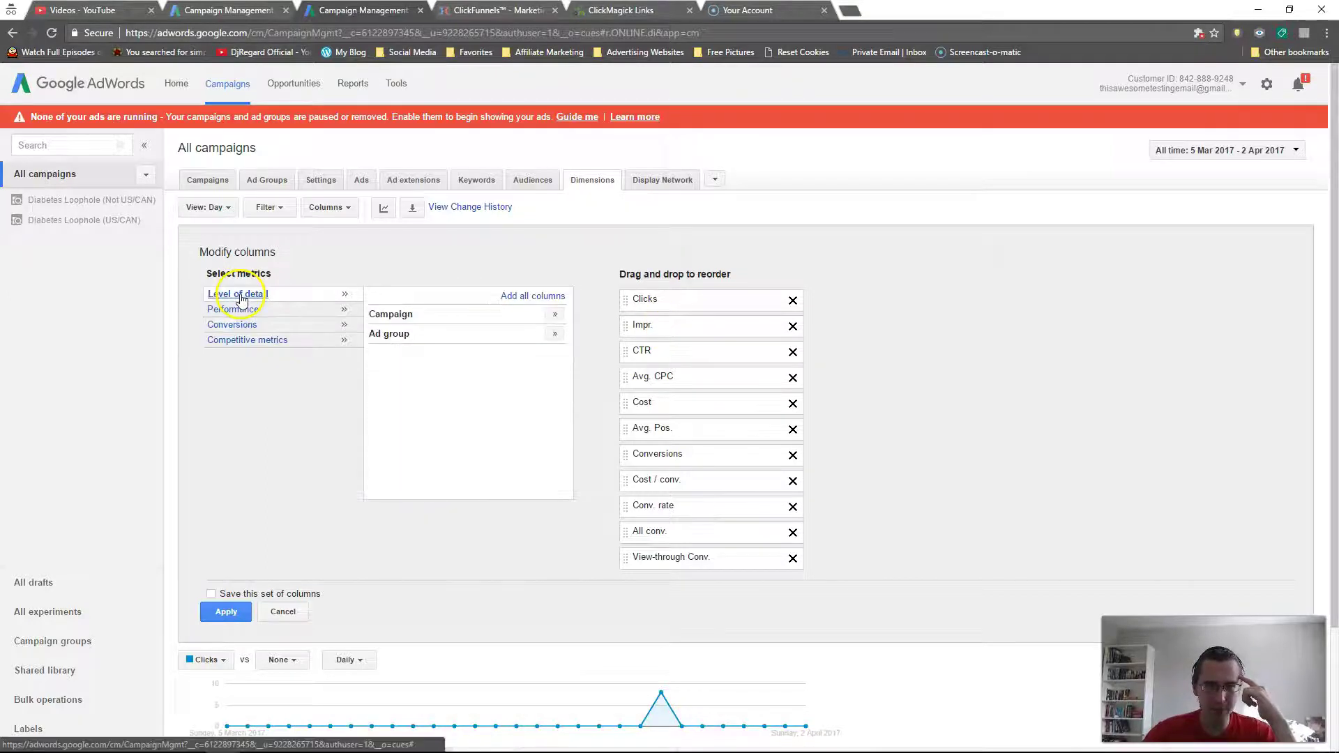
pyautogui.click(232, 310)
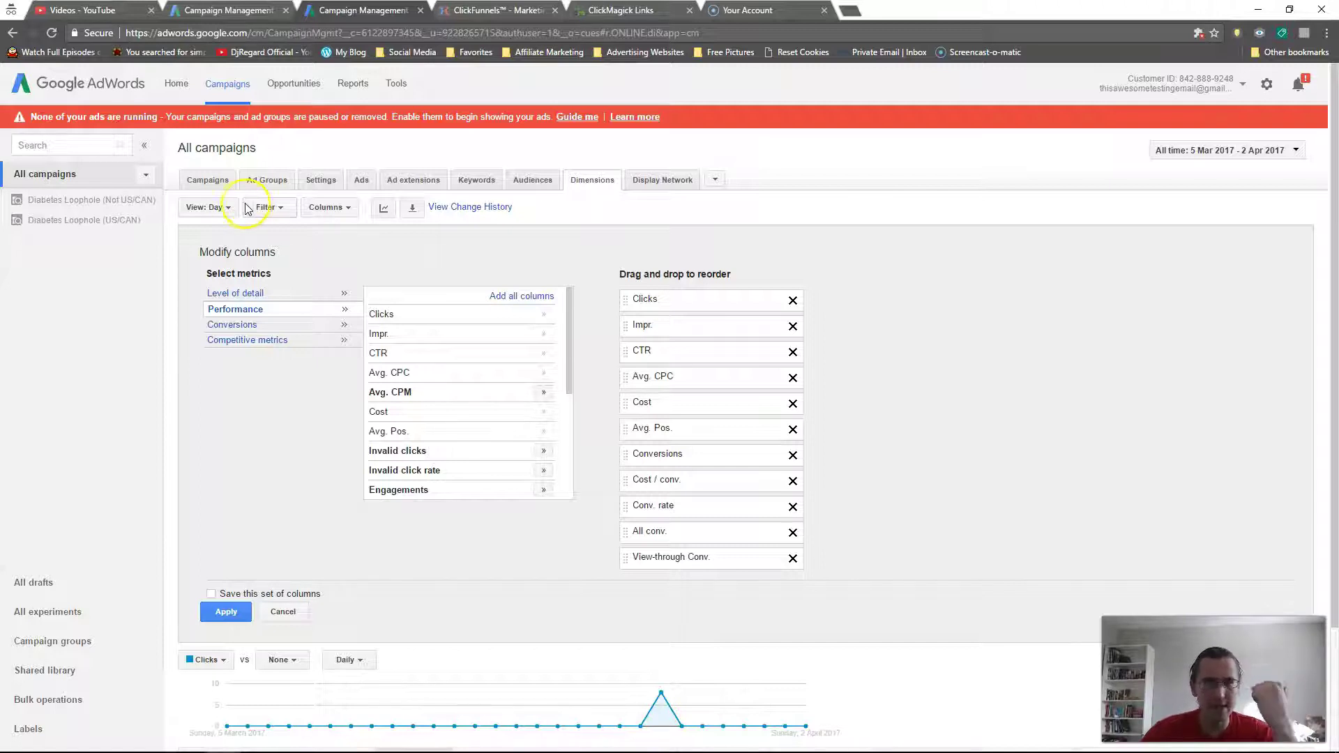
pyautogui.click(288, 612)
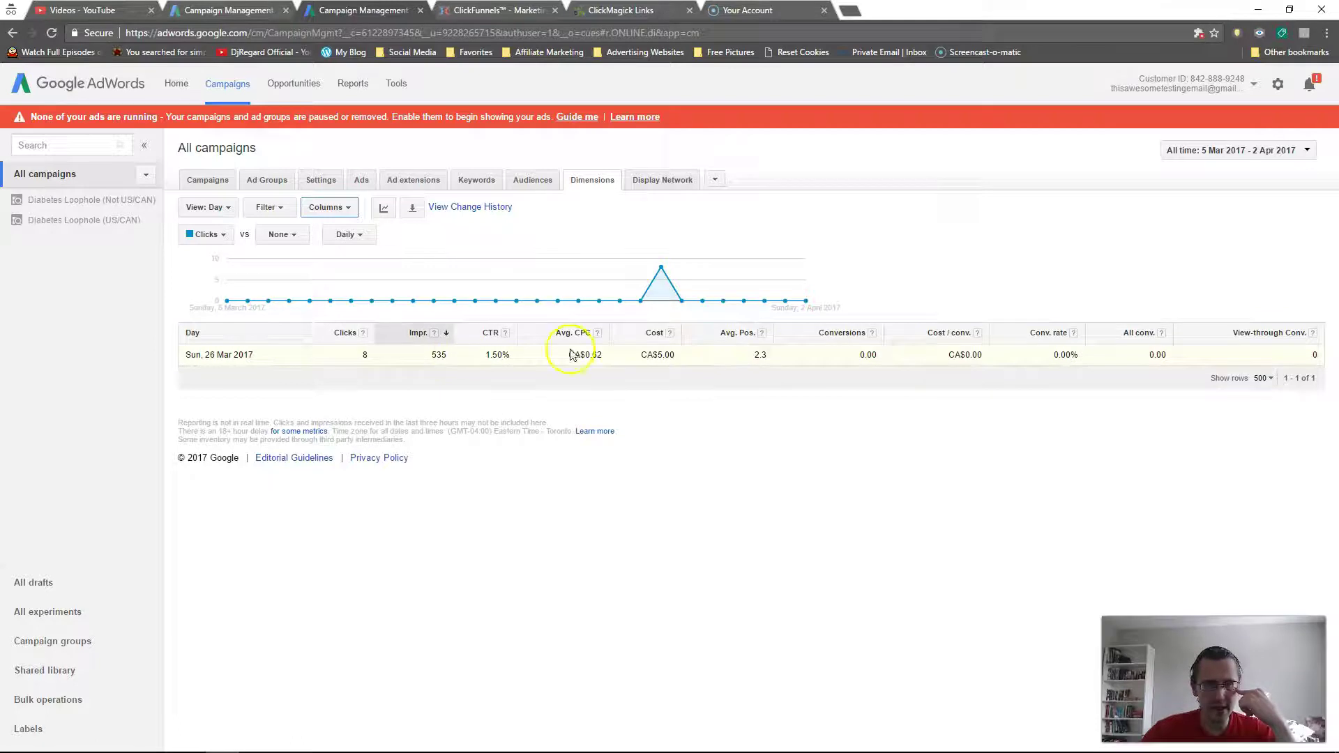
# Switch the report to user locations, sort it by conversion rate, and return to sorting by impressions.
pyautogui.click(229, 208)
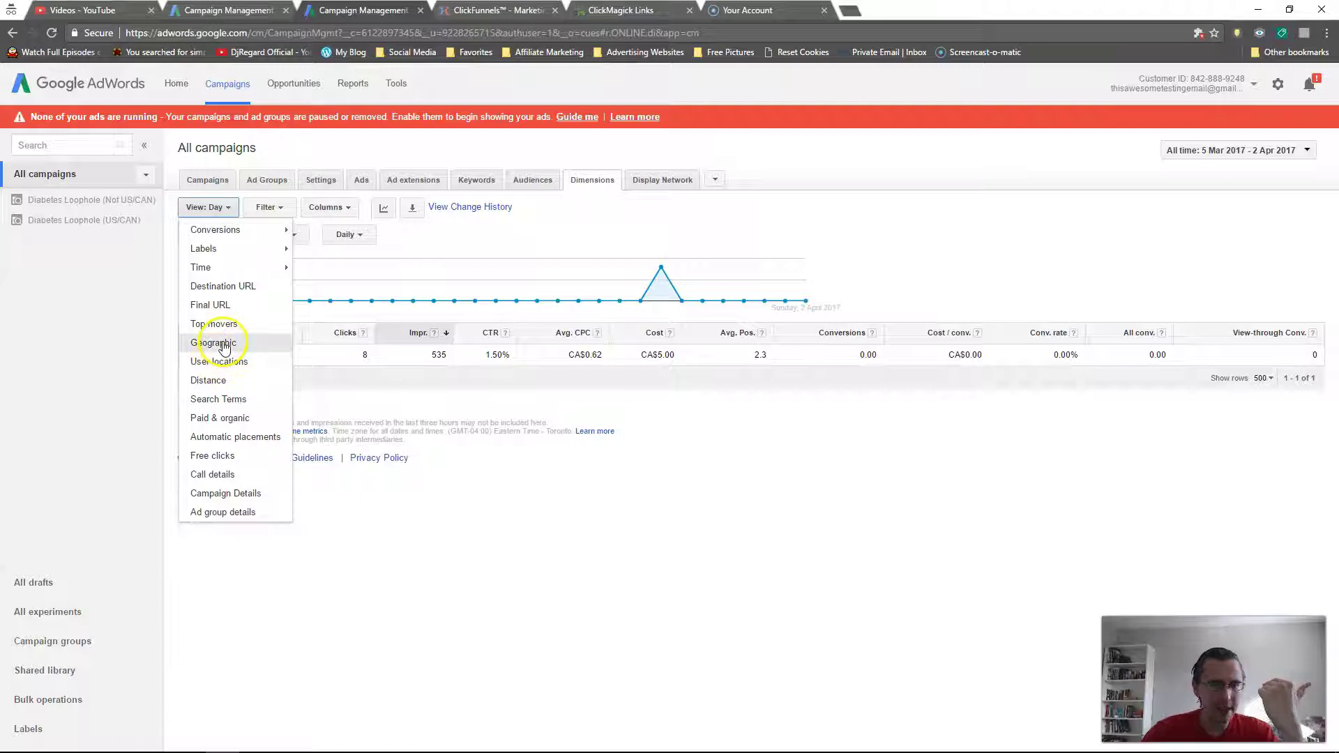
pyautogui.click(224, 363)
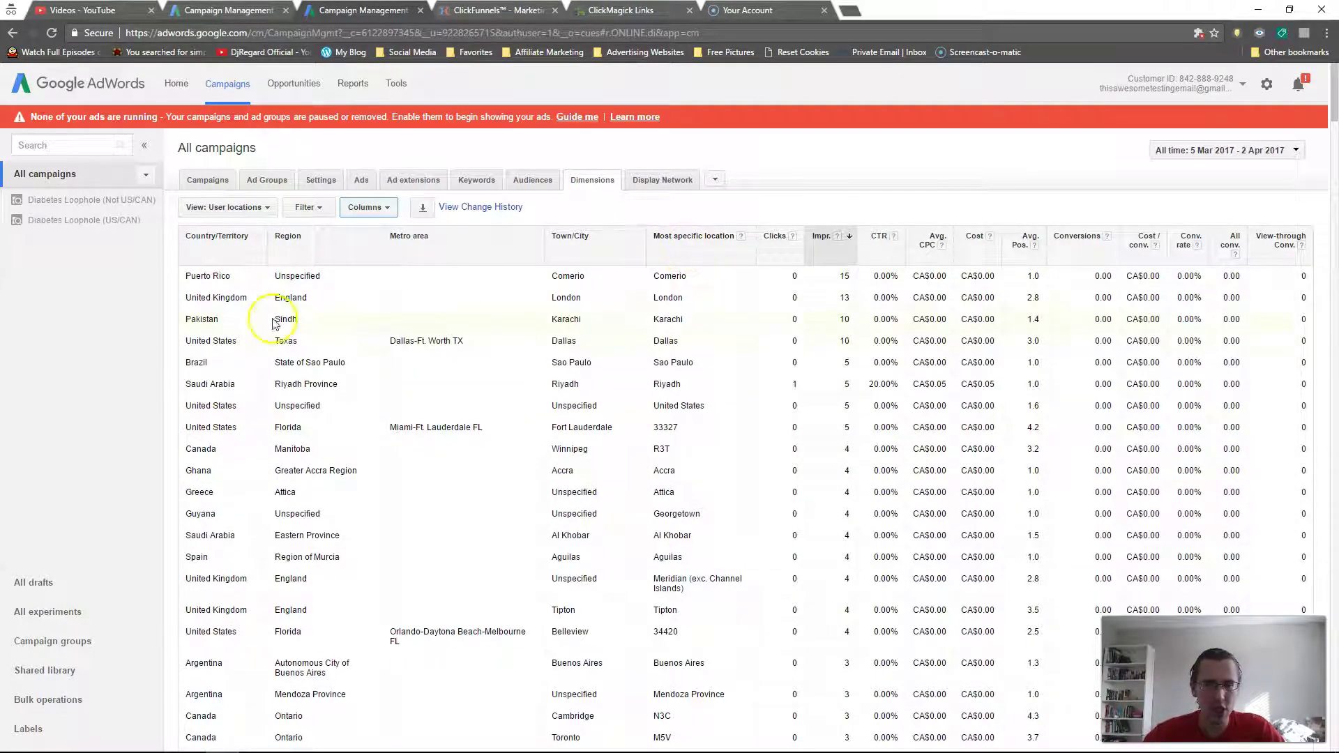
pyautogui.click(773, 255)
pyautogui.click(827, 260)
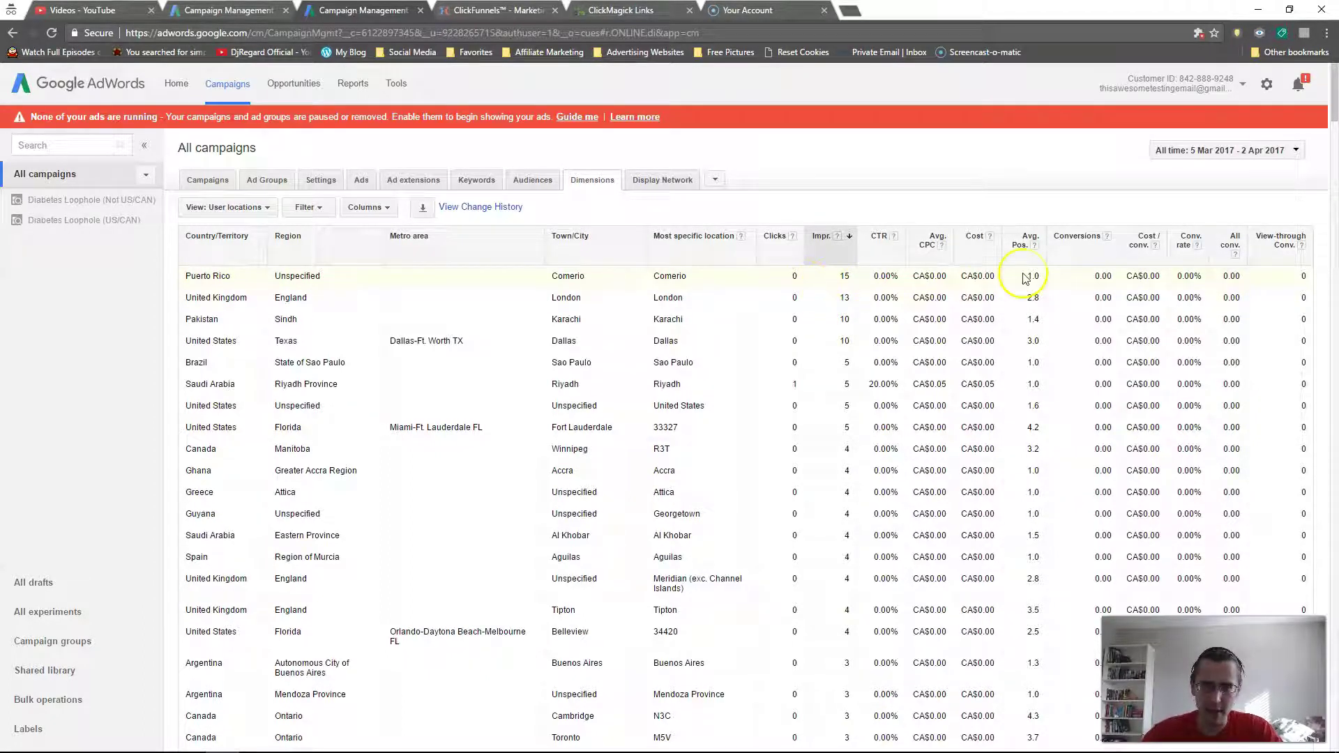
pyautogui.click(1175, 258)
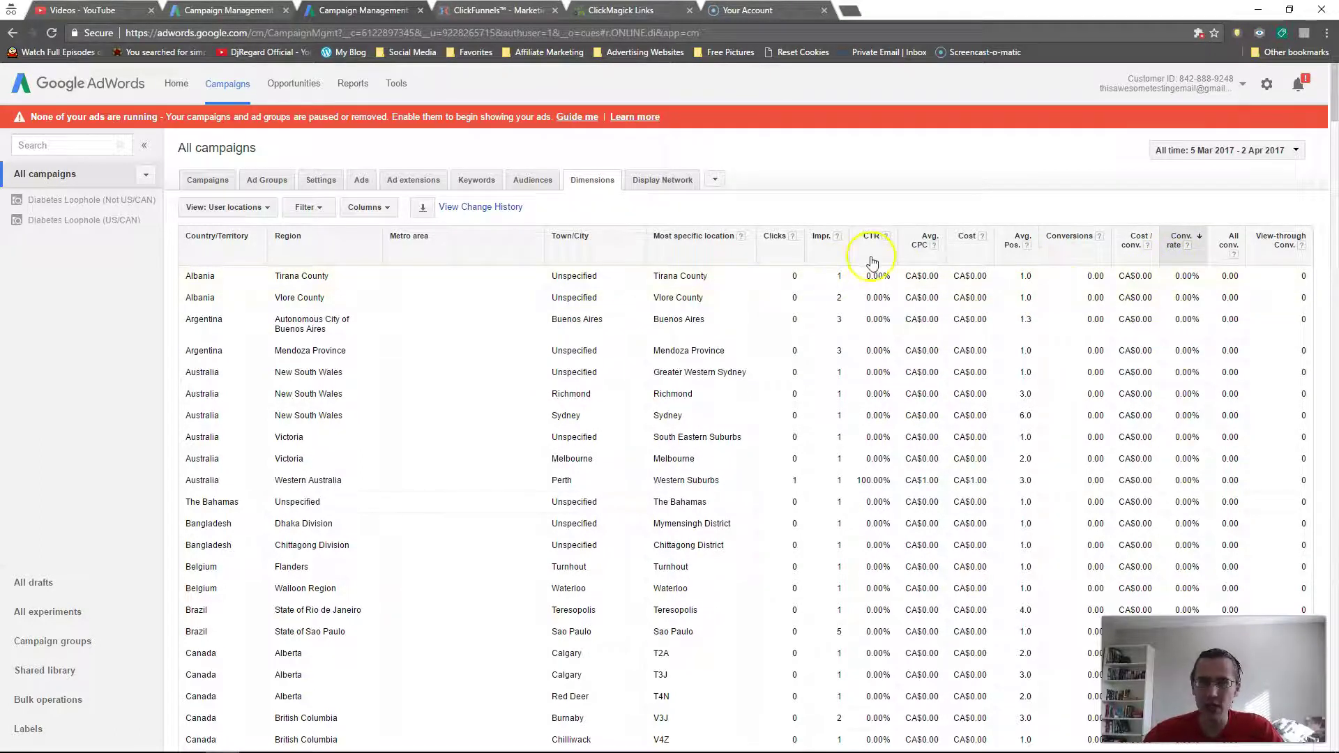
pyautogui.click(821, 239)
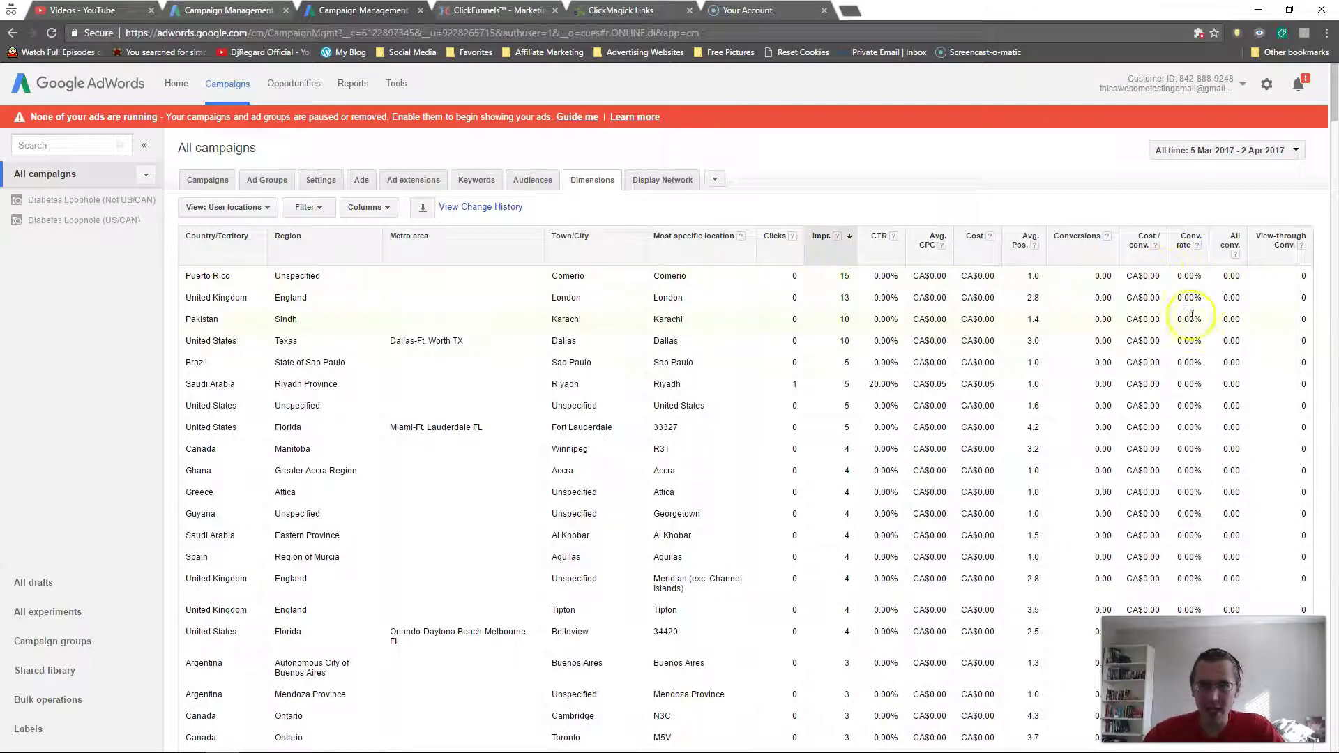
# Examine the impressions and conversion figures of the Puerto Rico and Manitoba, Canada rows in the user locations report.
pyautogui.doubleClick(844, 276)
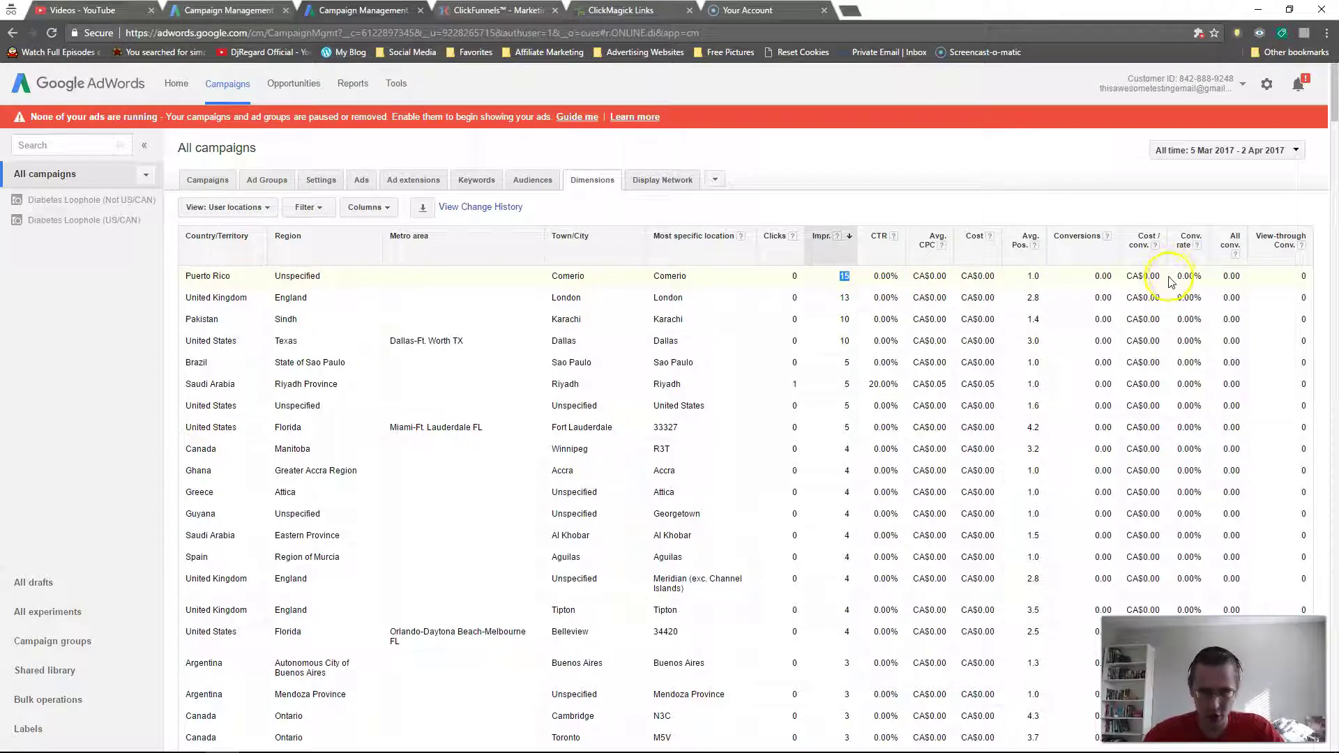
pyautogui.click(188, 275)
pyautogui.moveTo(189, 275); pyautogui.dragTo(232, 278)
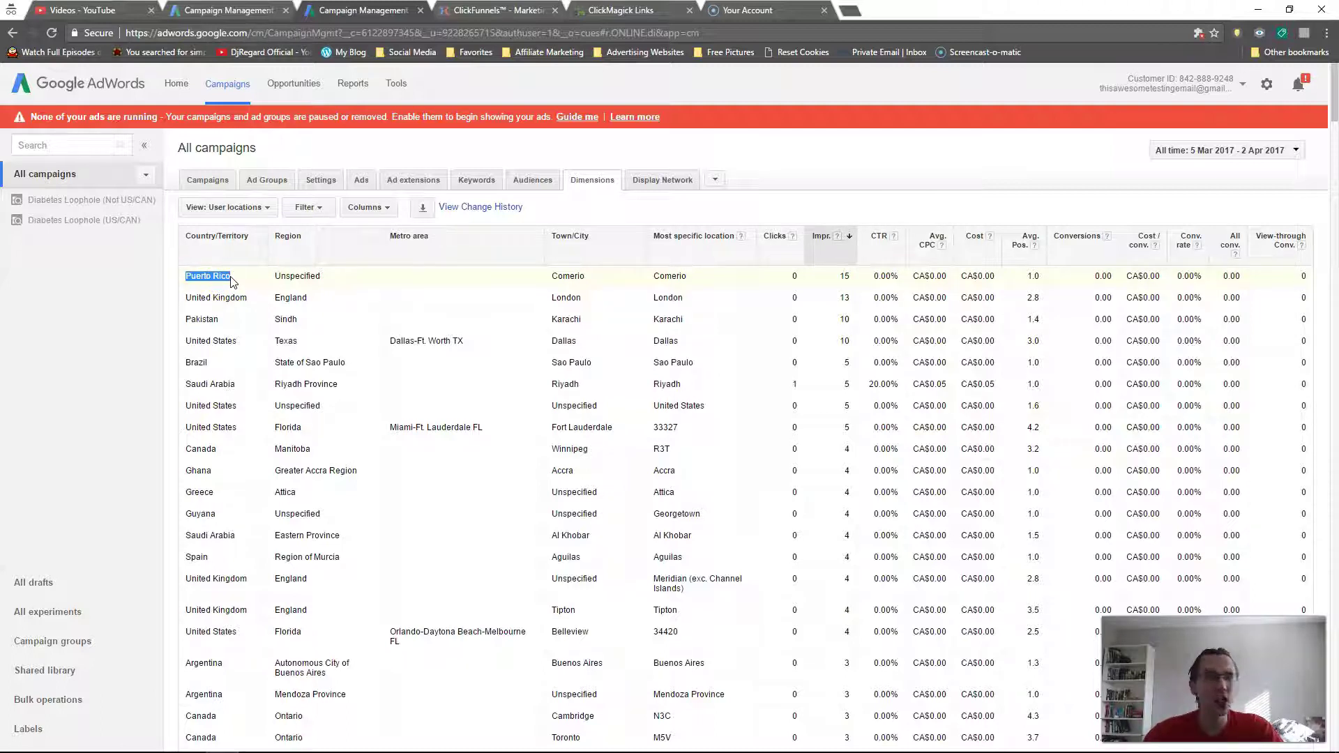
pyautogui.click(238, 264)
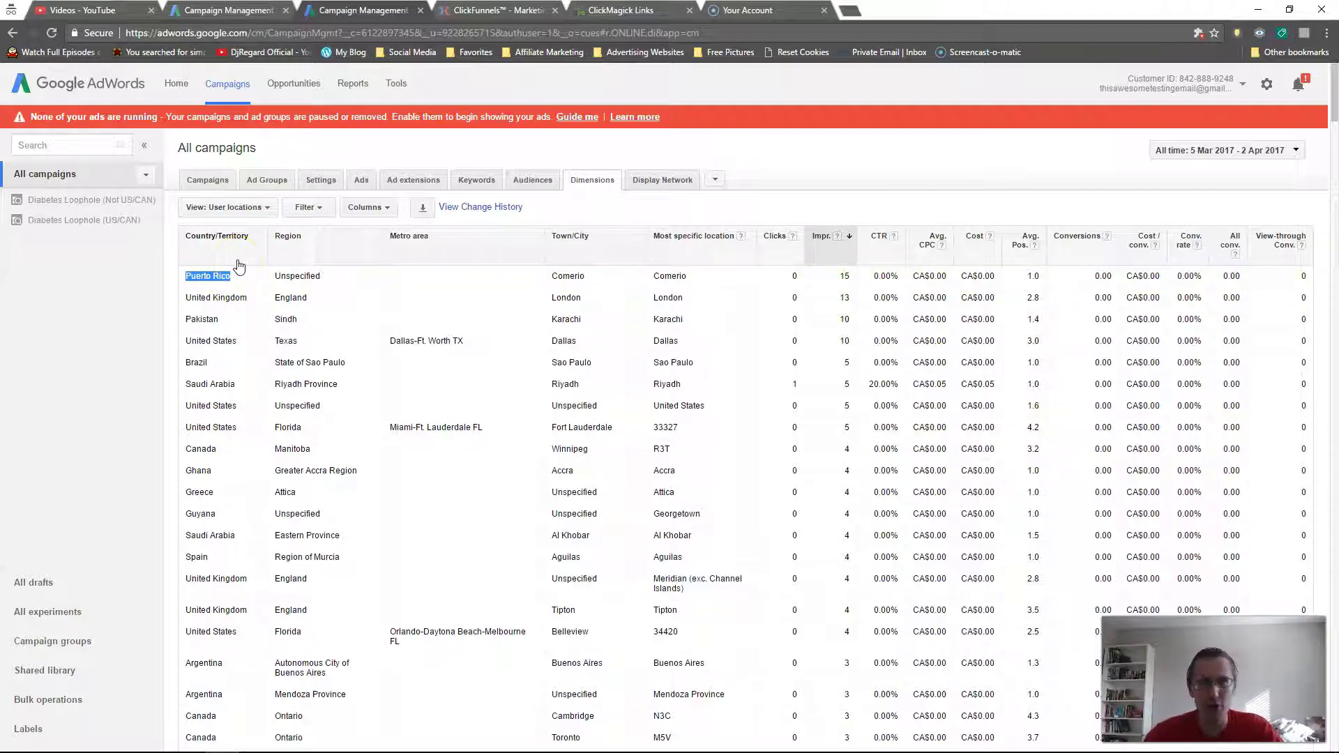
pyautogui.click(234, 261)
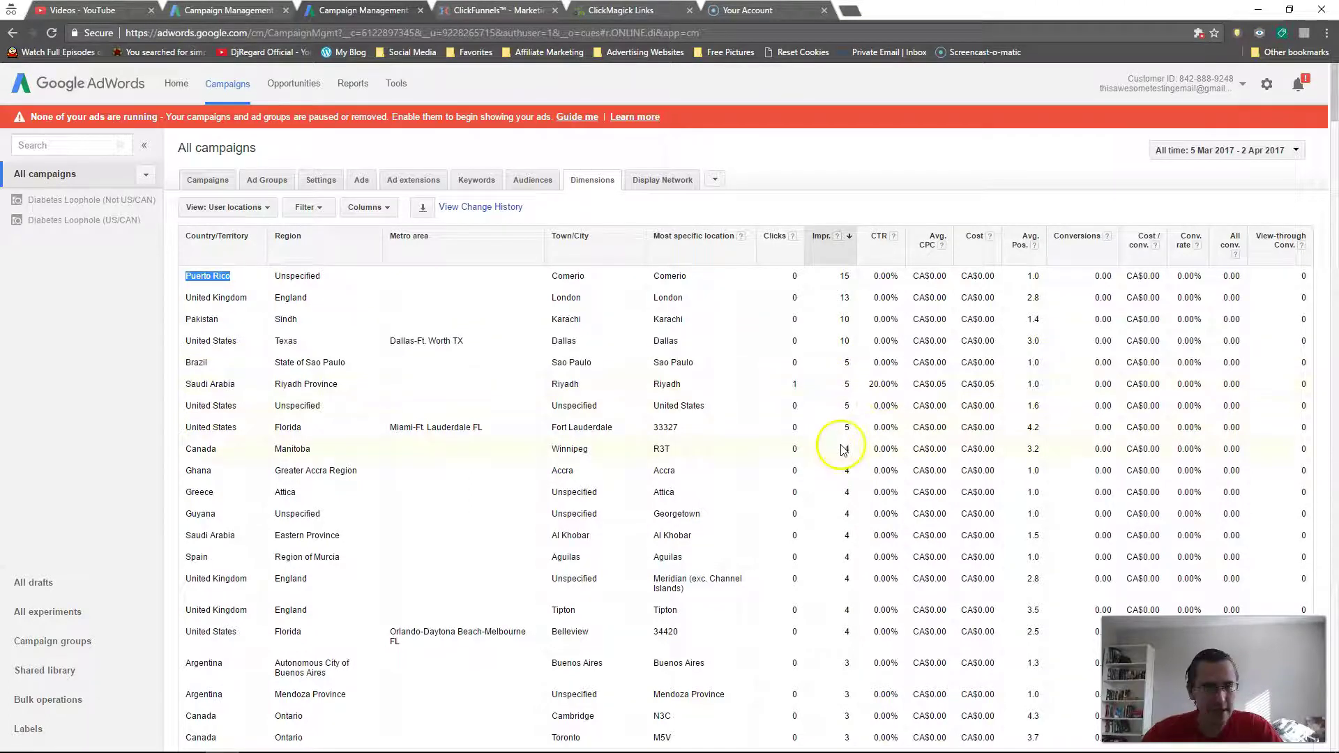
pyautogui.moveTo(193, 449); pyautogui.dragTo(844, 452)
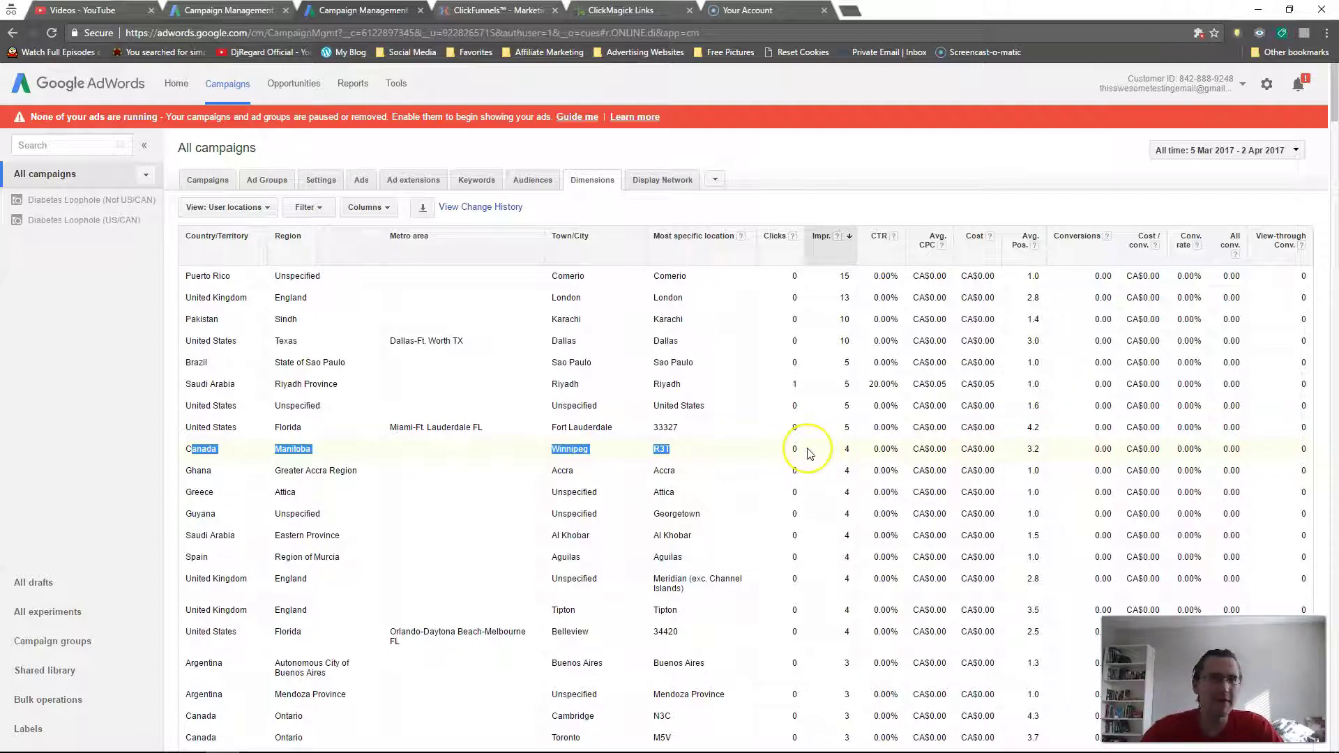
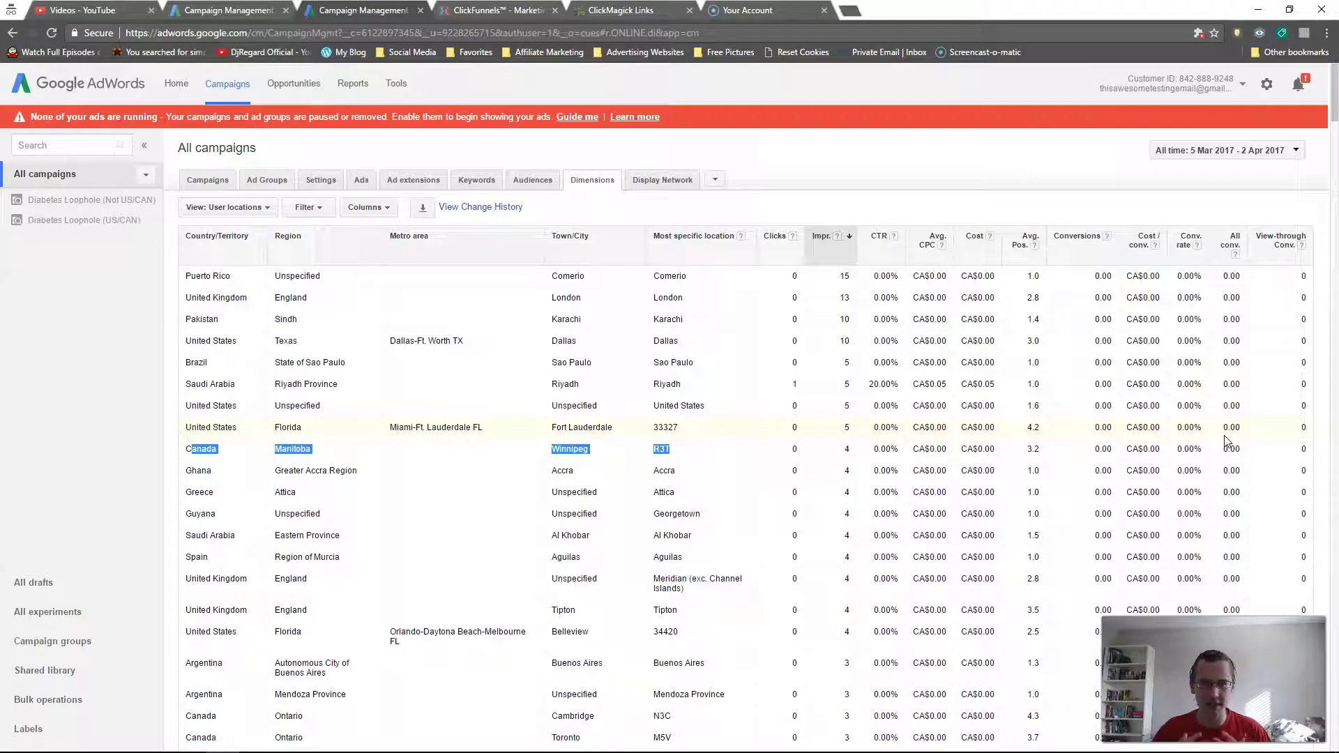
# View the Geographic report for comparison and return to the User locations report.
pyautogui.click(220, 207)
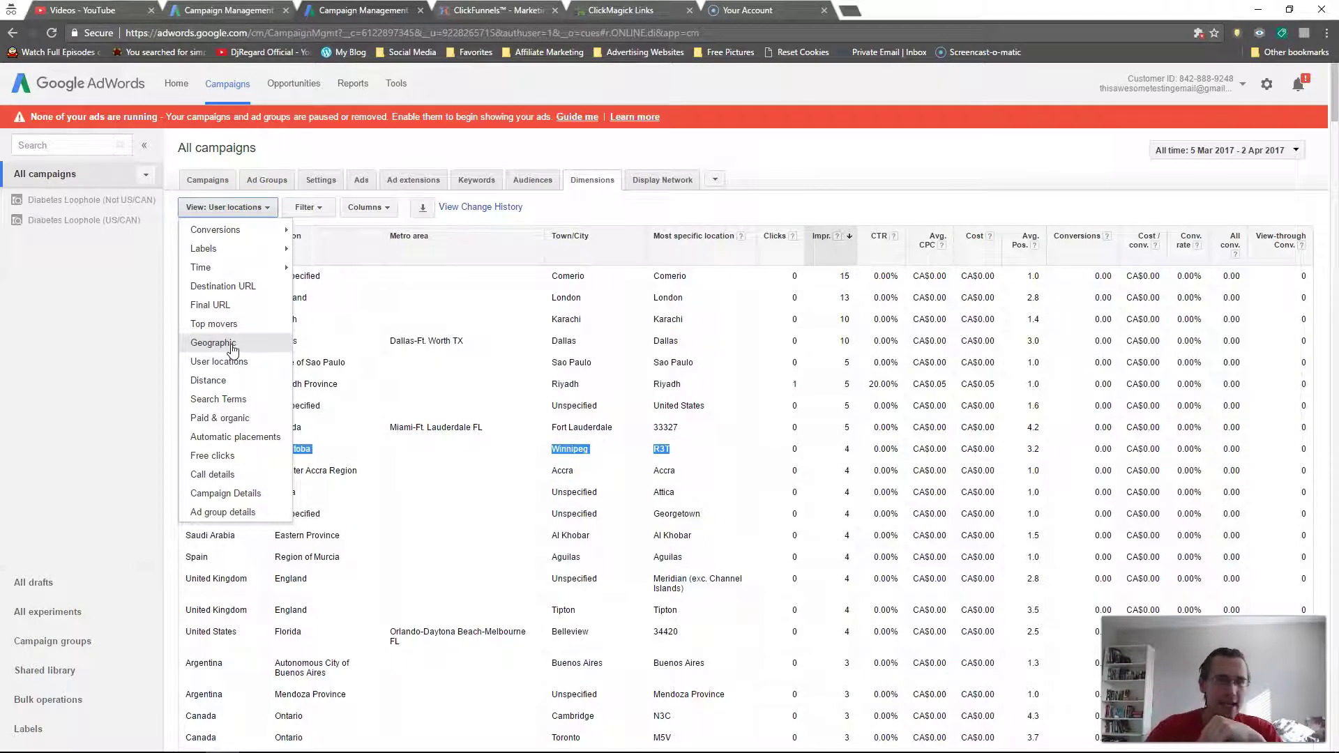
pyautogui.click(238, 344)
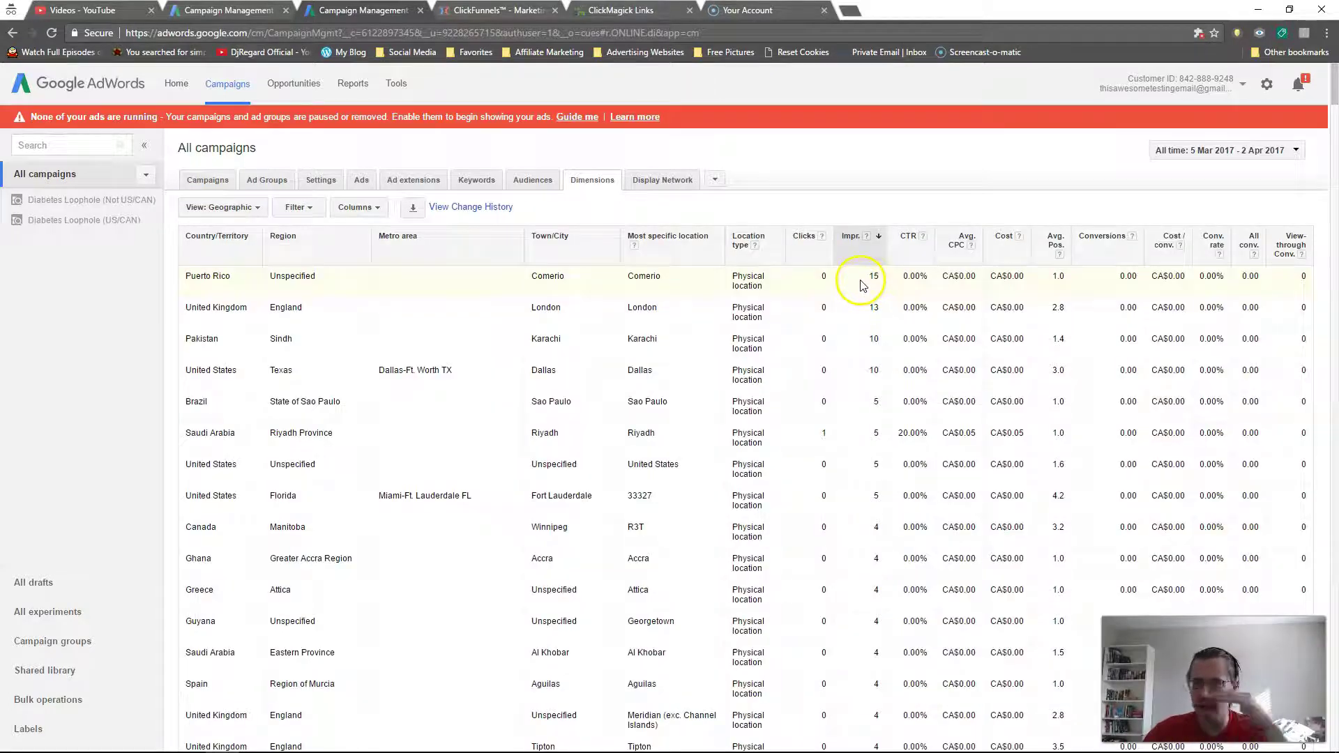
pyautogui.click(237, 212)
pyautogui.click(211, 361)
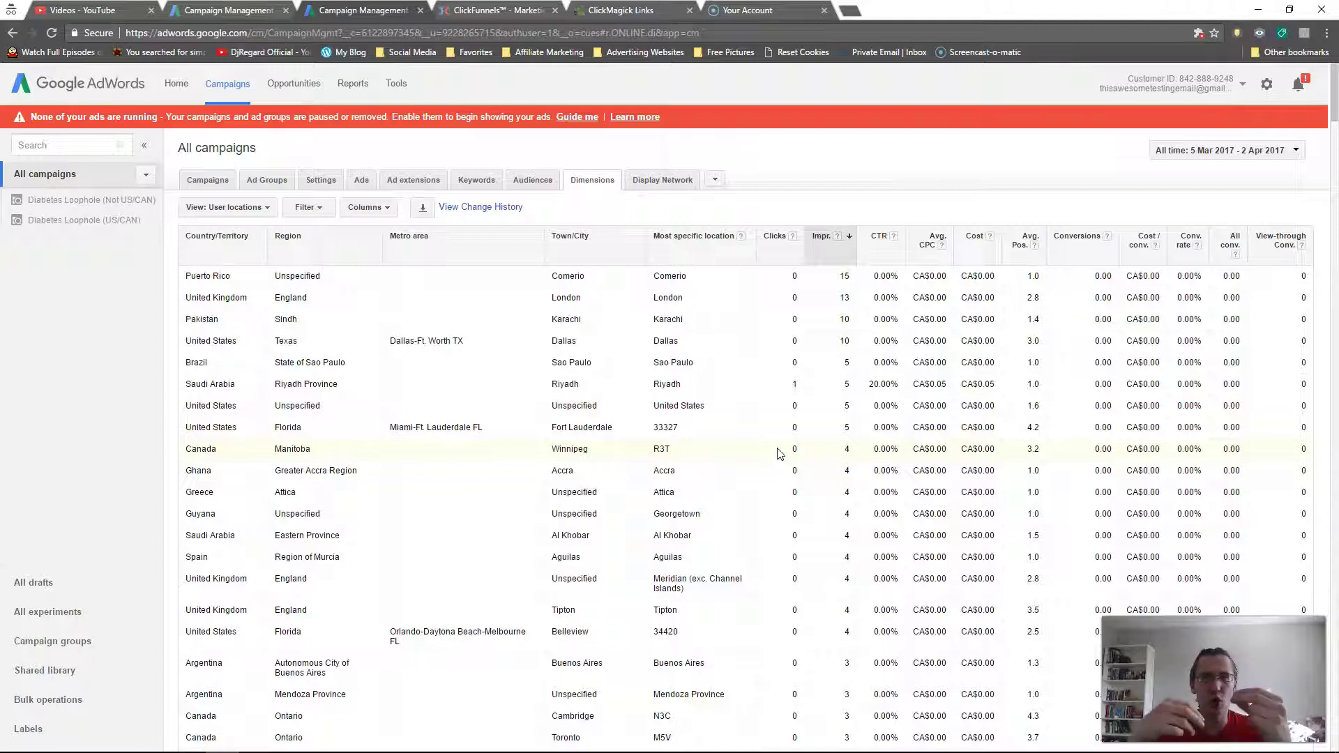
# Look over the other report views and check the impressions of the Puerto Rico row in the user locations report.
pyautogui.click(209, 207)
pyautogui.moveTo(250, 277)
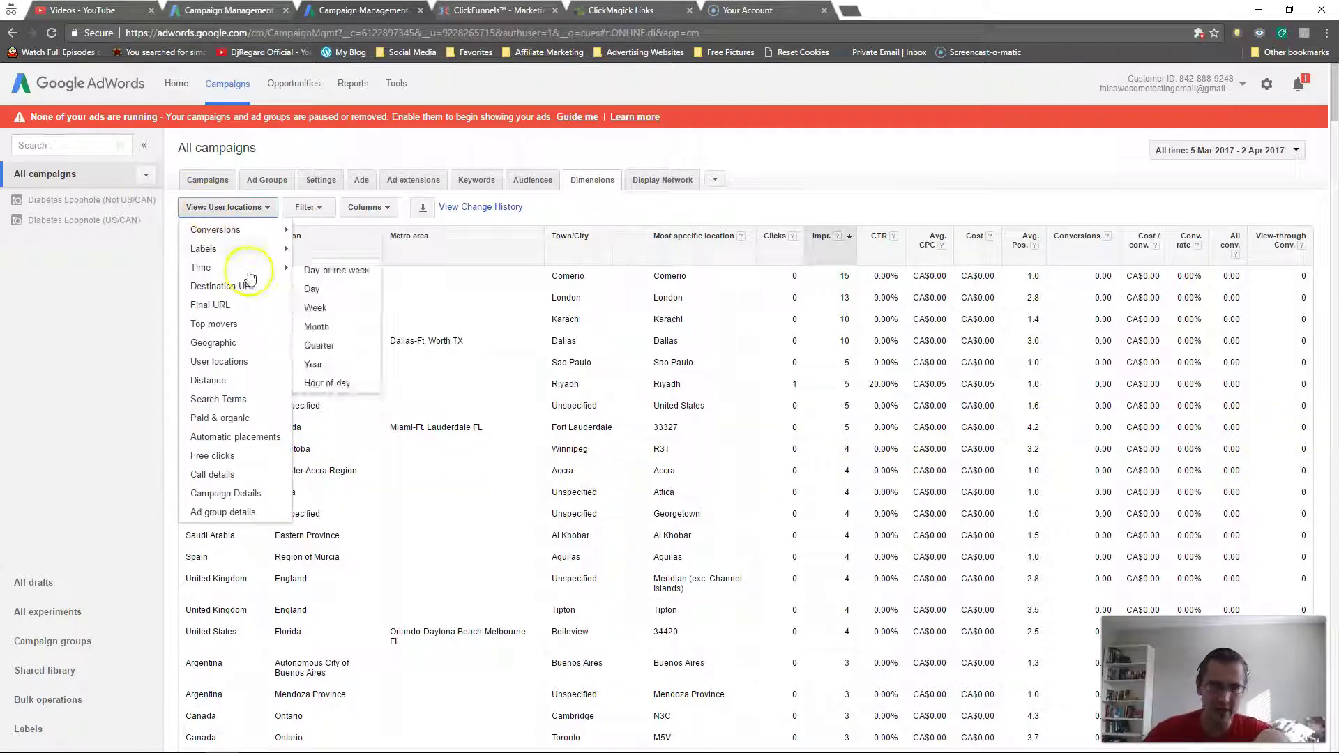
pyautogui.click(241, 342)
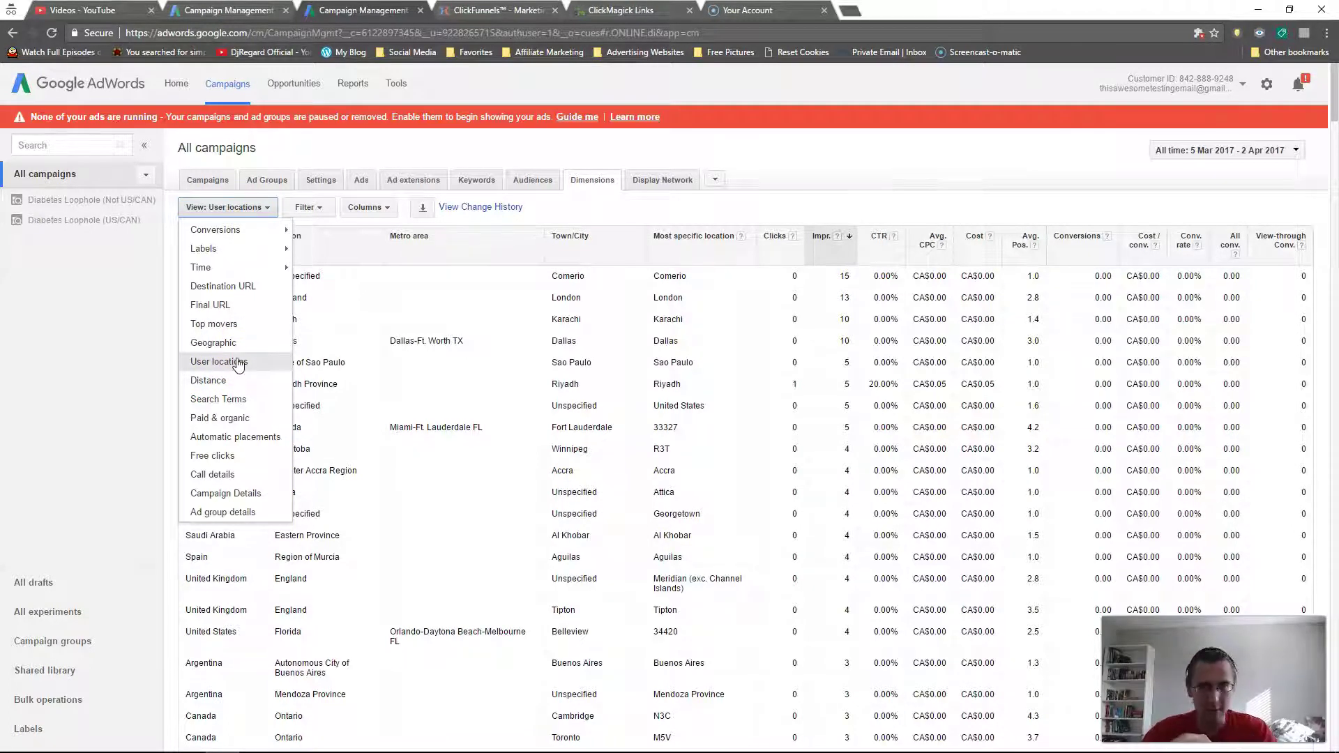
pyautogui.click(785, 184)
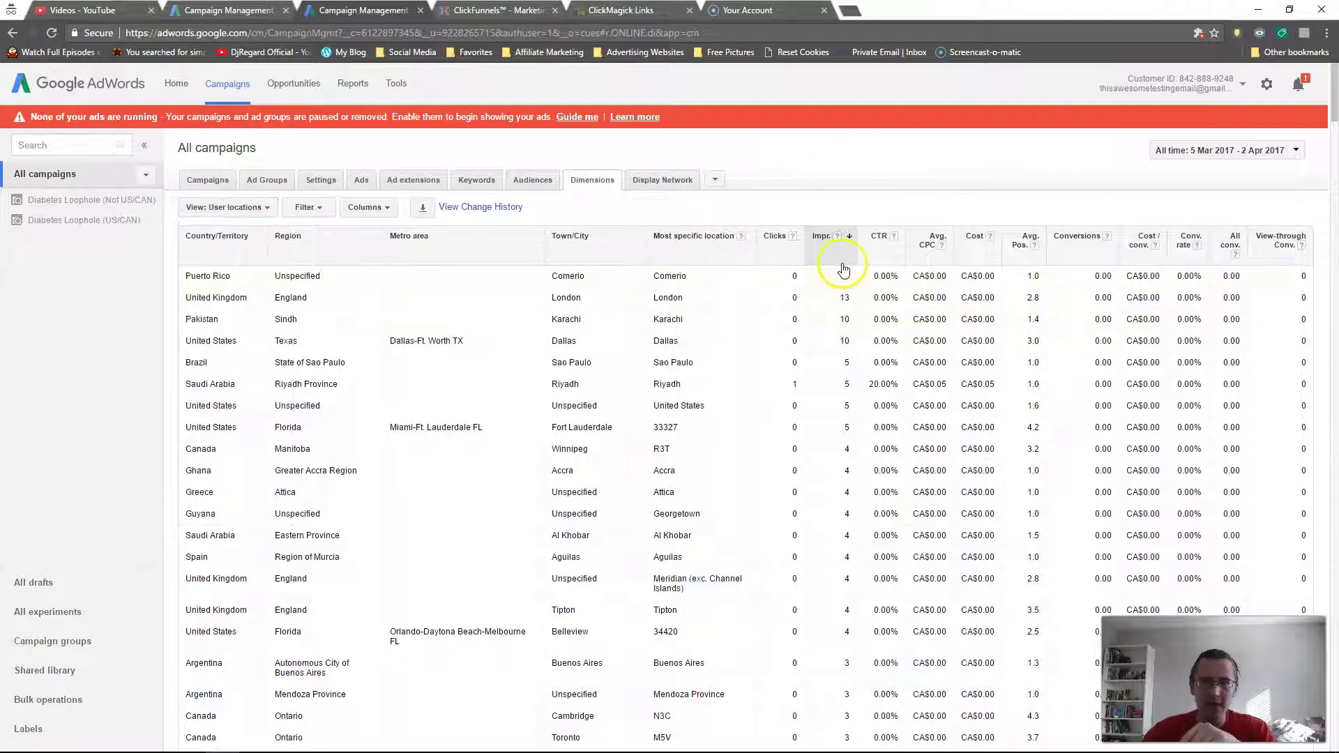
pyautogui.doubleClick(846, 278)
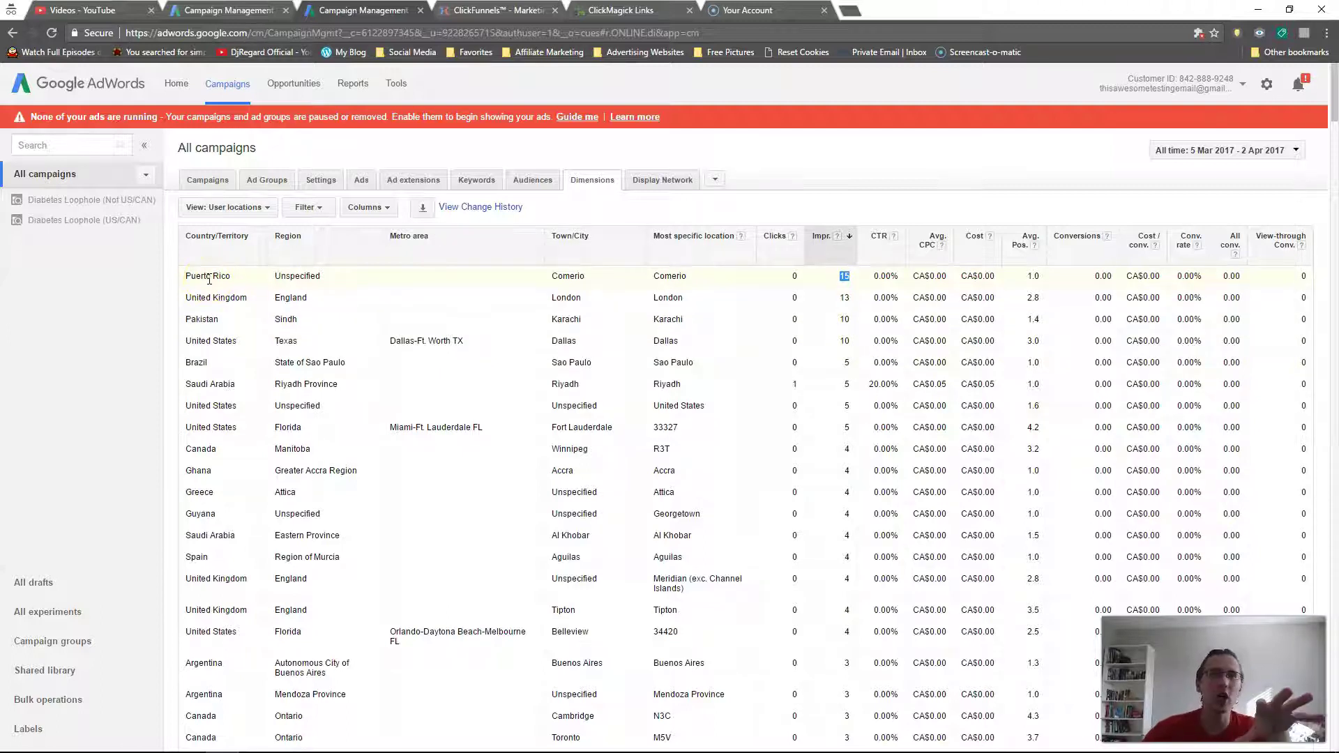
# Switch the report to search terms and examine the terms together with their exact and broad match types.
pyautogui.click(230, 212)
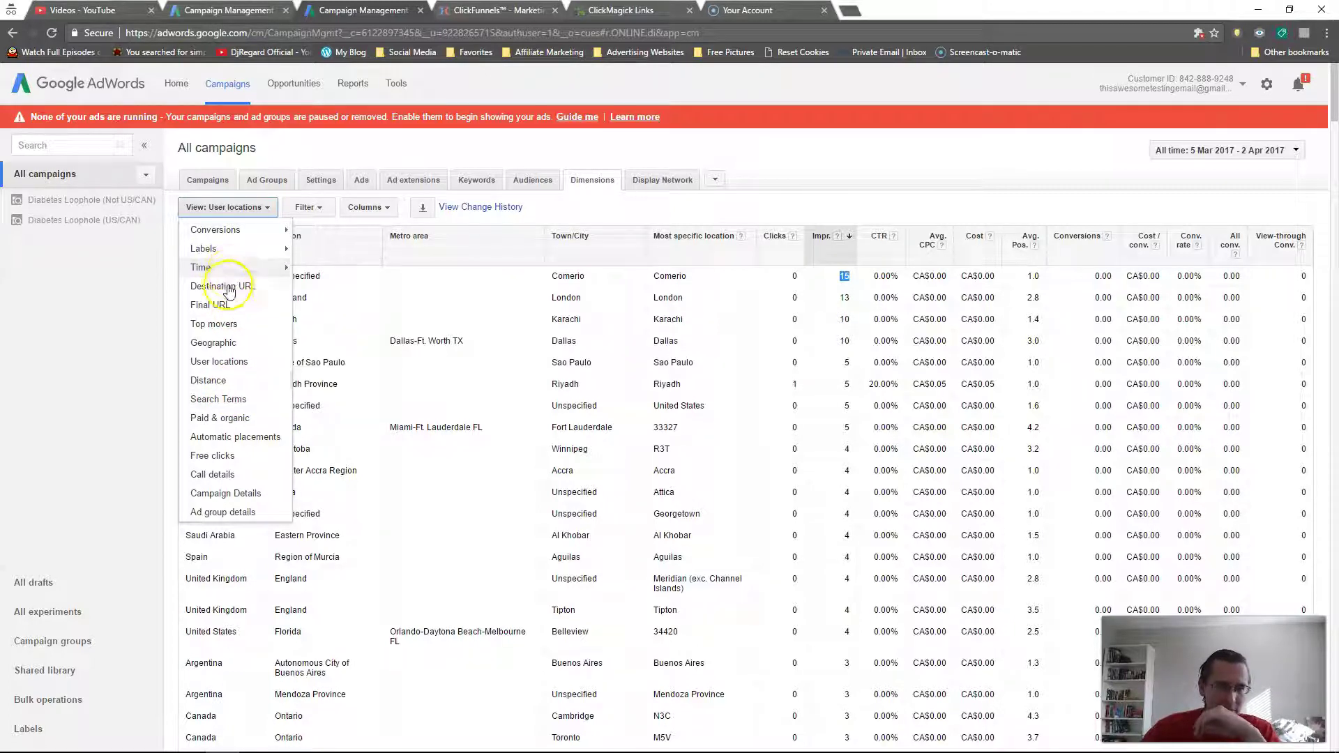
pyautogui.click(234, 402)
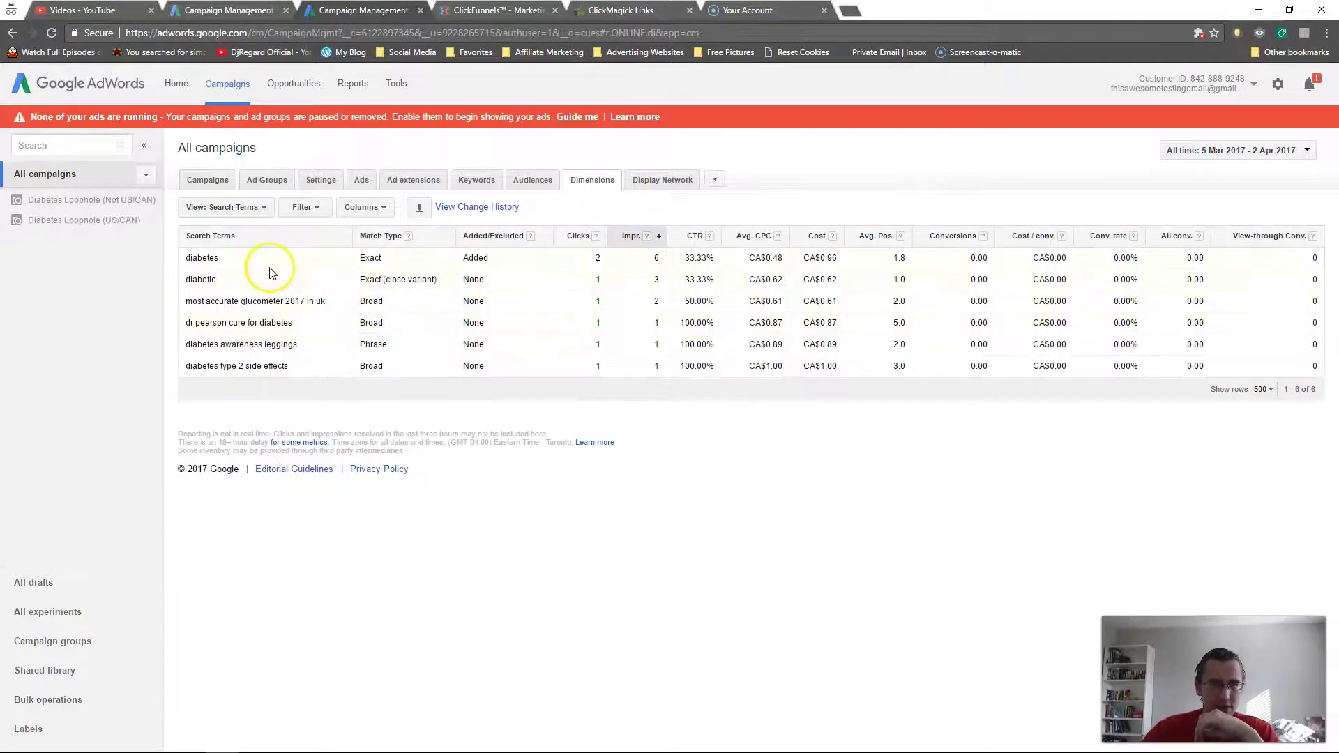
pyautogui.moveTo(202, 258); pyautogui.dragTo(307, 364)
pyautogui.click(385, 284)
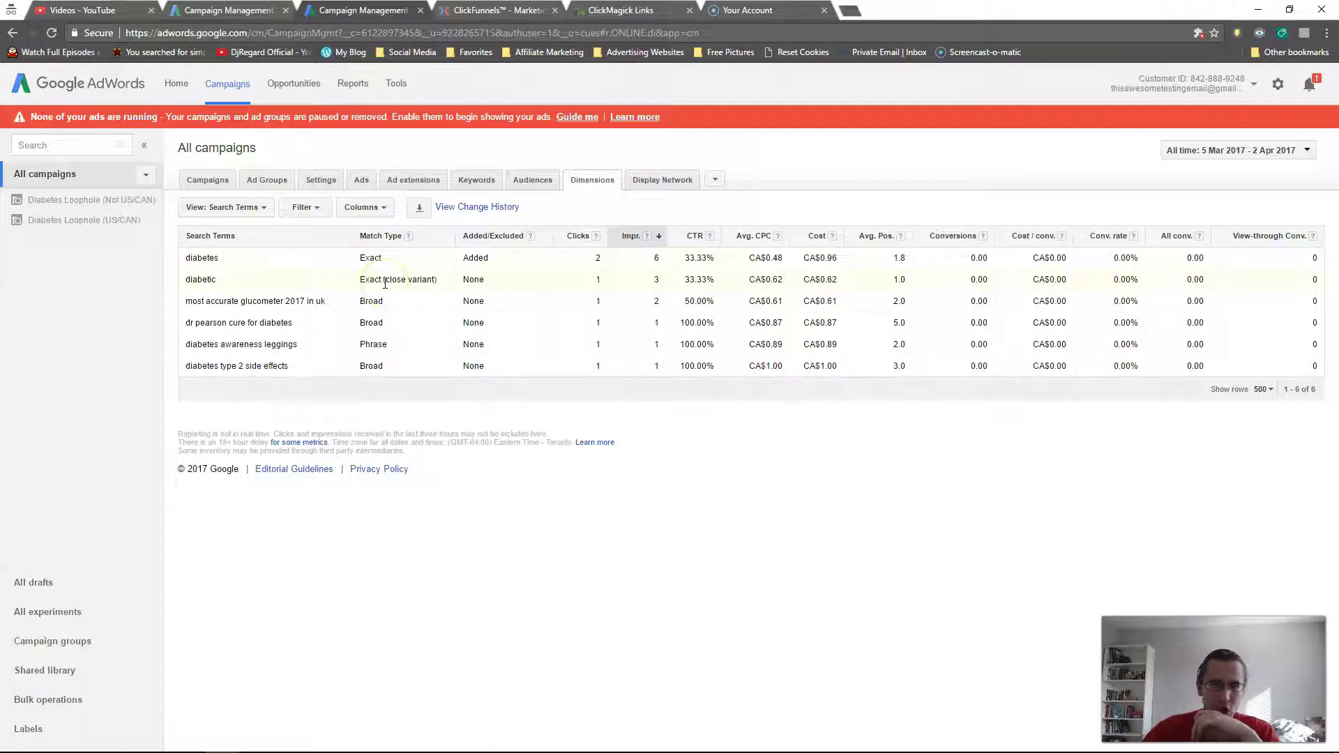
pyautogui.moveTo(360, 258); pyautogui.dragTo(380, 260)
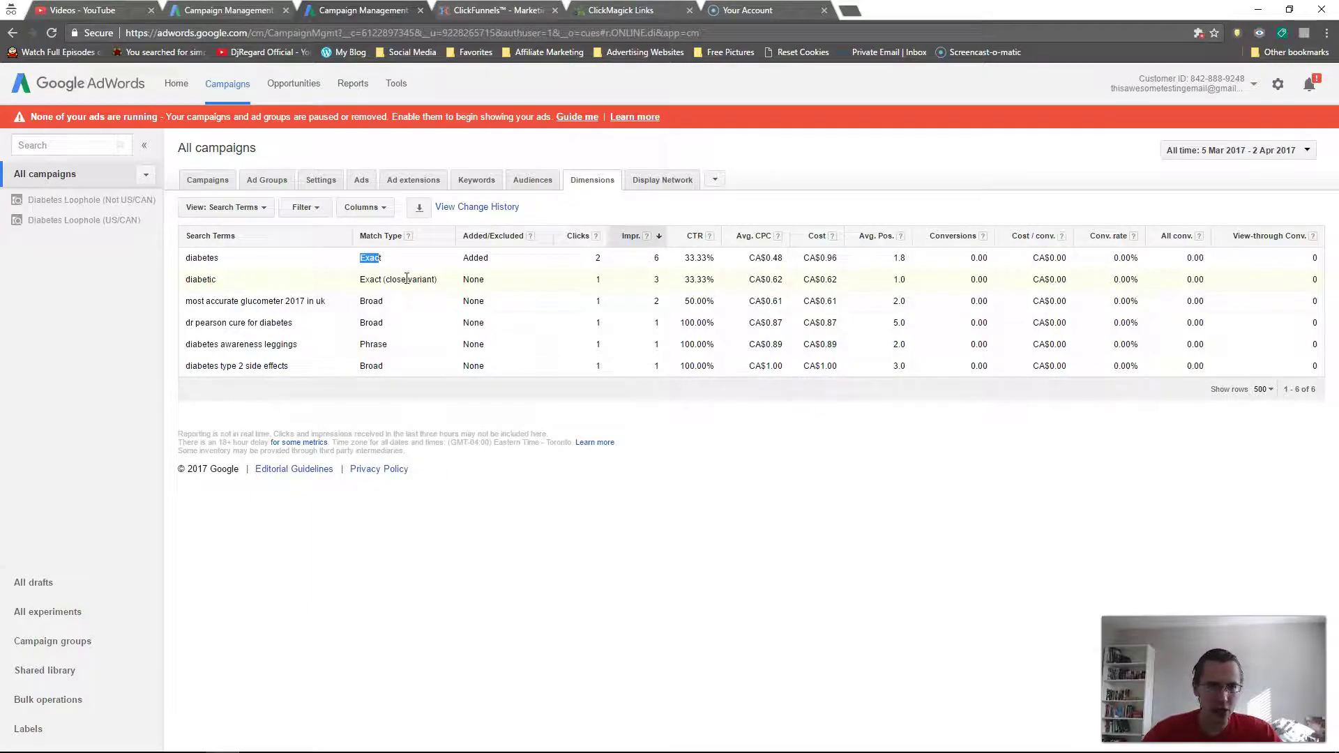
pyautogui.click(385, 301)
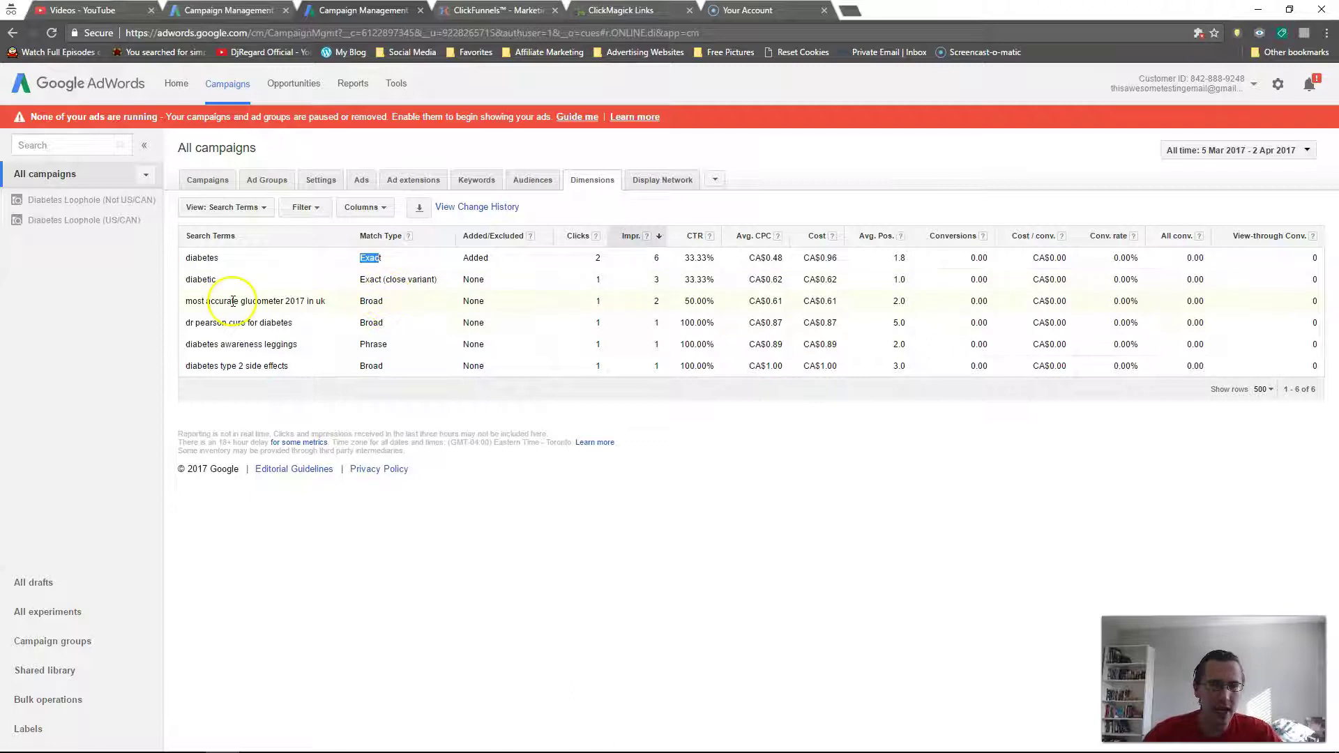
# Examine the broad-match search terms, including "most accurate glucometer 2017 in uk" and "diabetes type 2 side effects".
pyautogui.moveTo(183, 301); pyautogui.dragTo(322, 307)
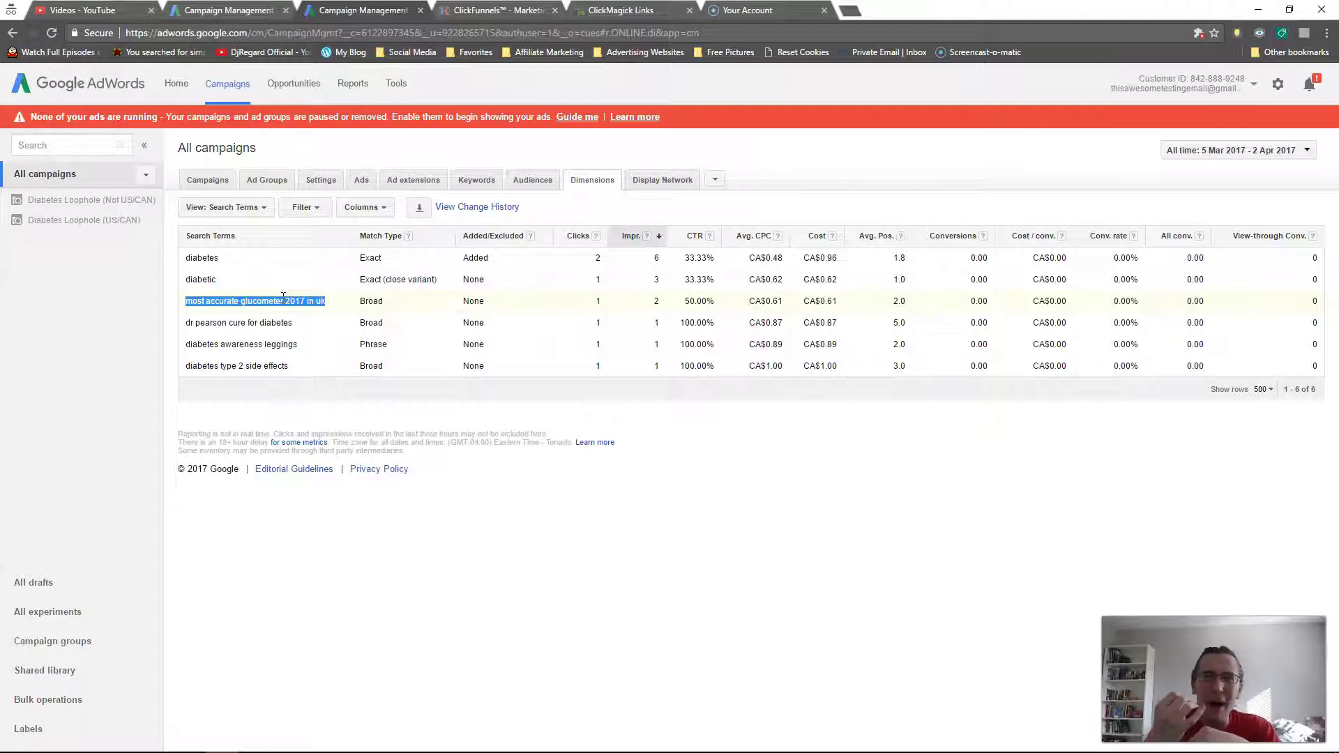
pyautogui.moveTo(185, 323); pyautogui.dragTo(287, 313)
pyautogui.click(180, 373)
pyautogui.moveTo(180, 374); pyautogui.dragTo(291, 364)
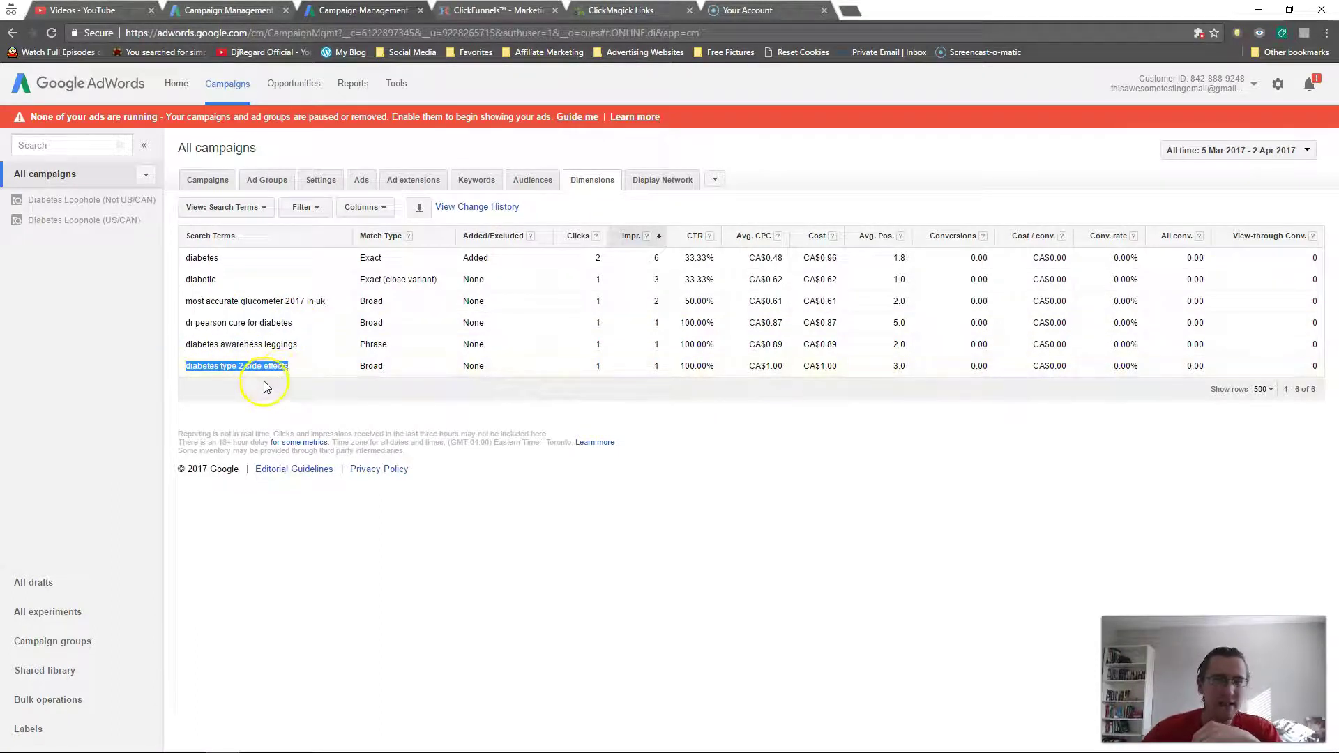
# Examine the search terms "diabetes type 2 side effects" and the one about a doctor's cure for diabetes.
pyautogui.click(264, 408)
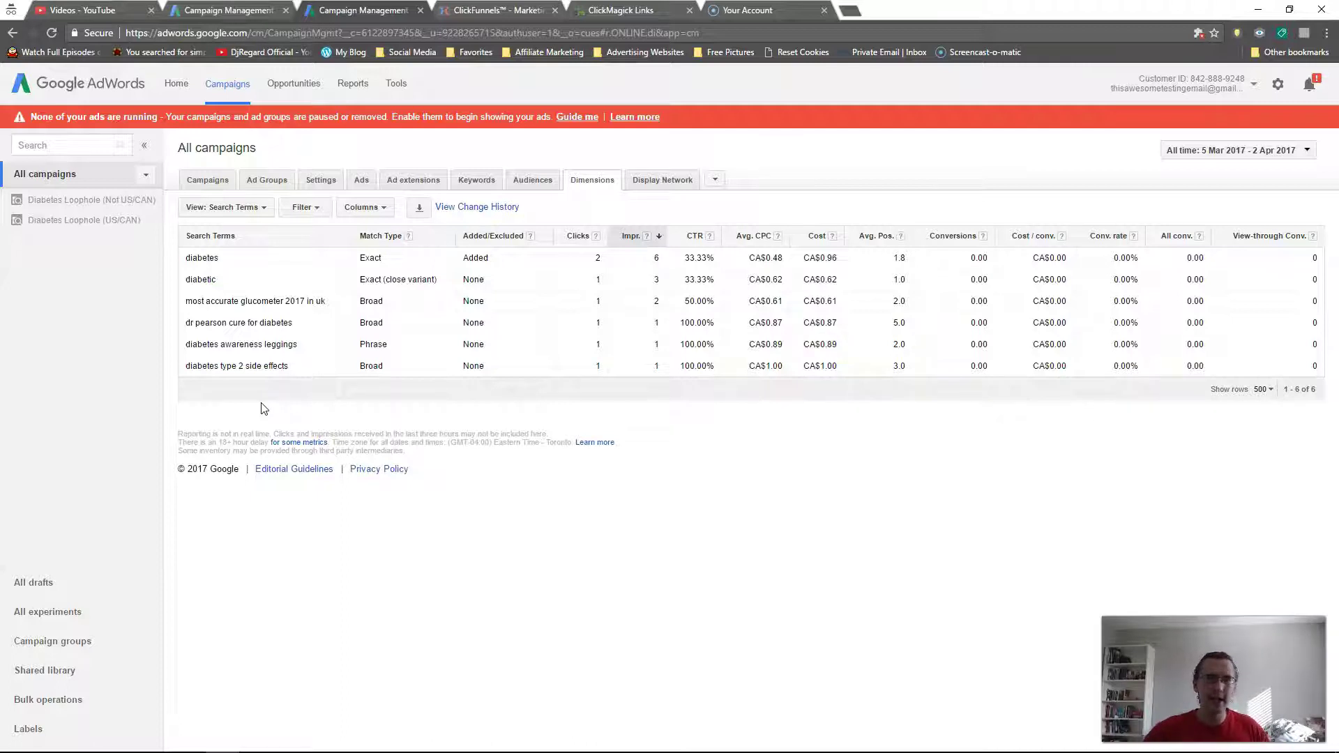
pyautogui.moveTo(184, 367); pyautogui.dragTo(294, 373)
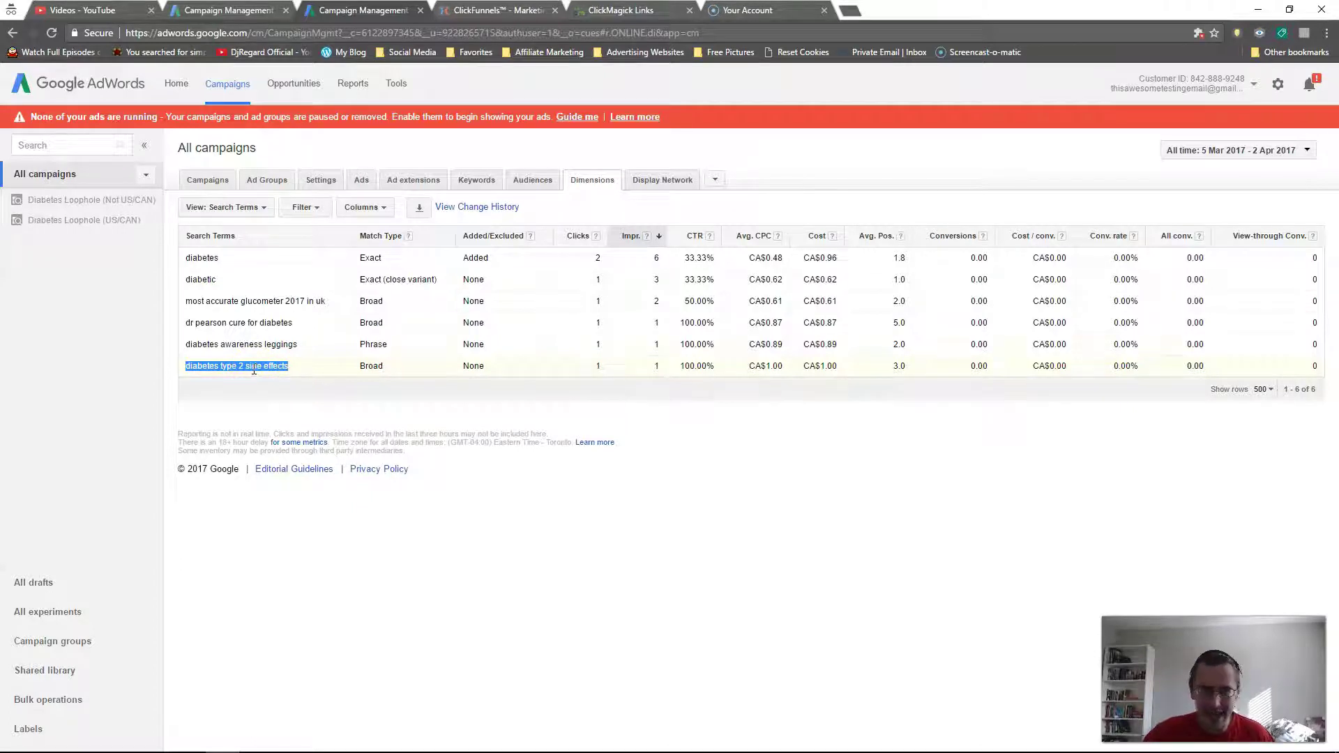
pyautogui.moveTo(185, 322); pyautogui.dragTo(307, 325)
pyautogui.click(226, 322)
pyautogui.moveTo(226, 323); pyautogui.dragTo(180, 328)
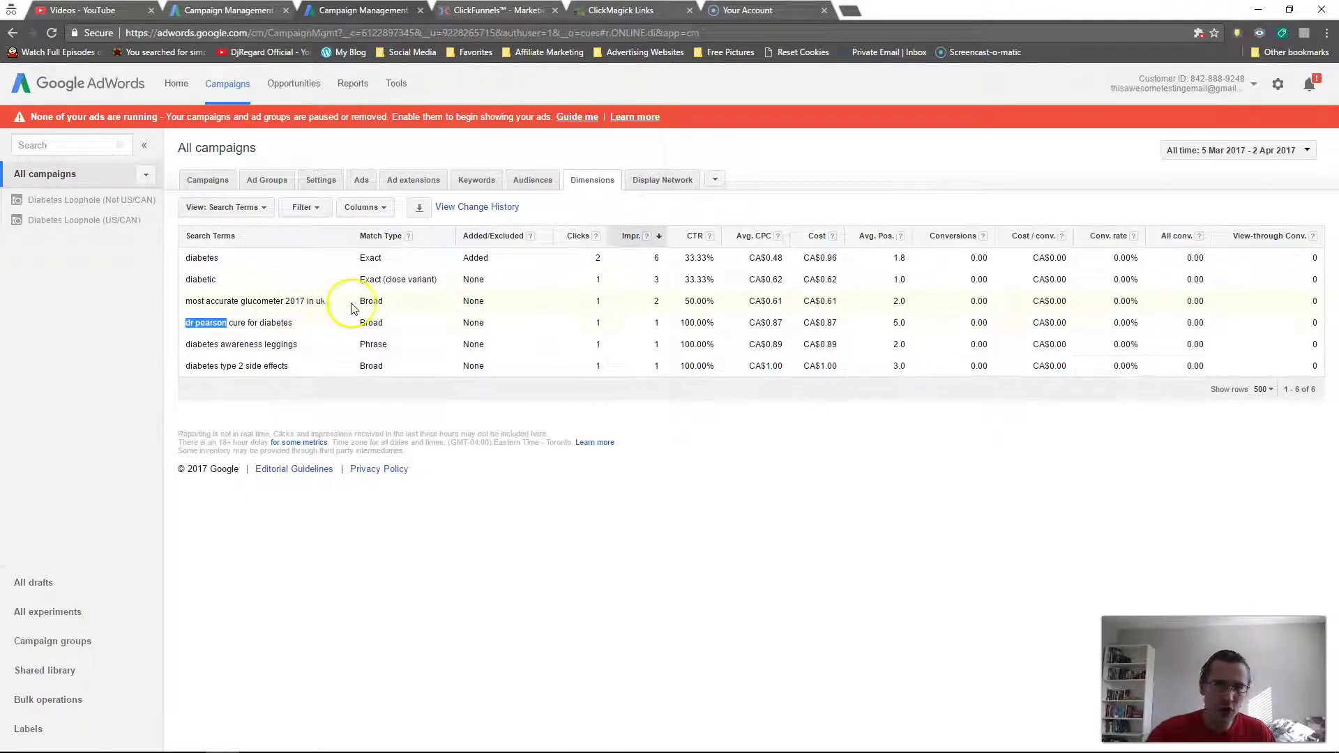
# Compare the match types of the broad-match search terms with the phrase-match term "diabetes awareness leggings".
pyautogui.doubleClick(371, 321)
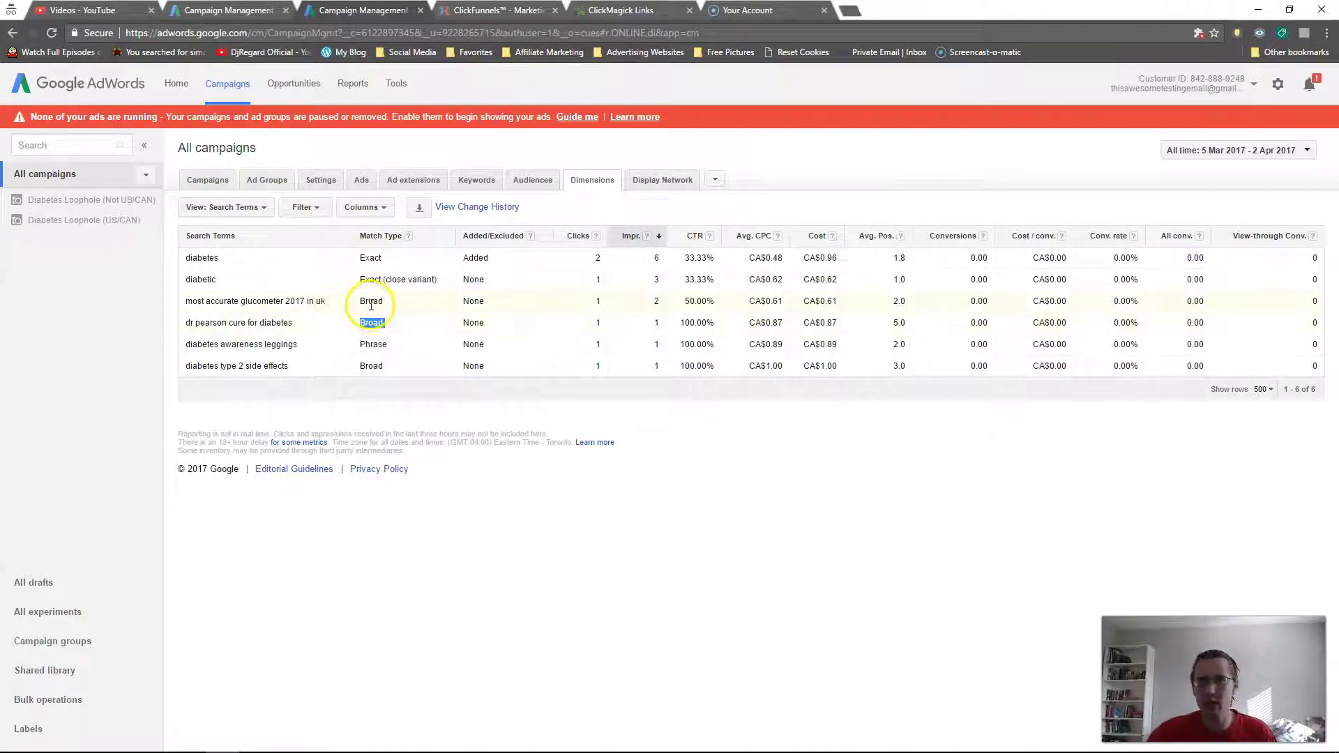
pyautogui.doubleClick(371, 300)
pyautogui.doubleClick(371, 322)
pyautogui.doubleClick(371, 366)
pyautogui.doubleClick(376, 344)
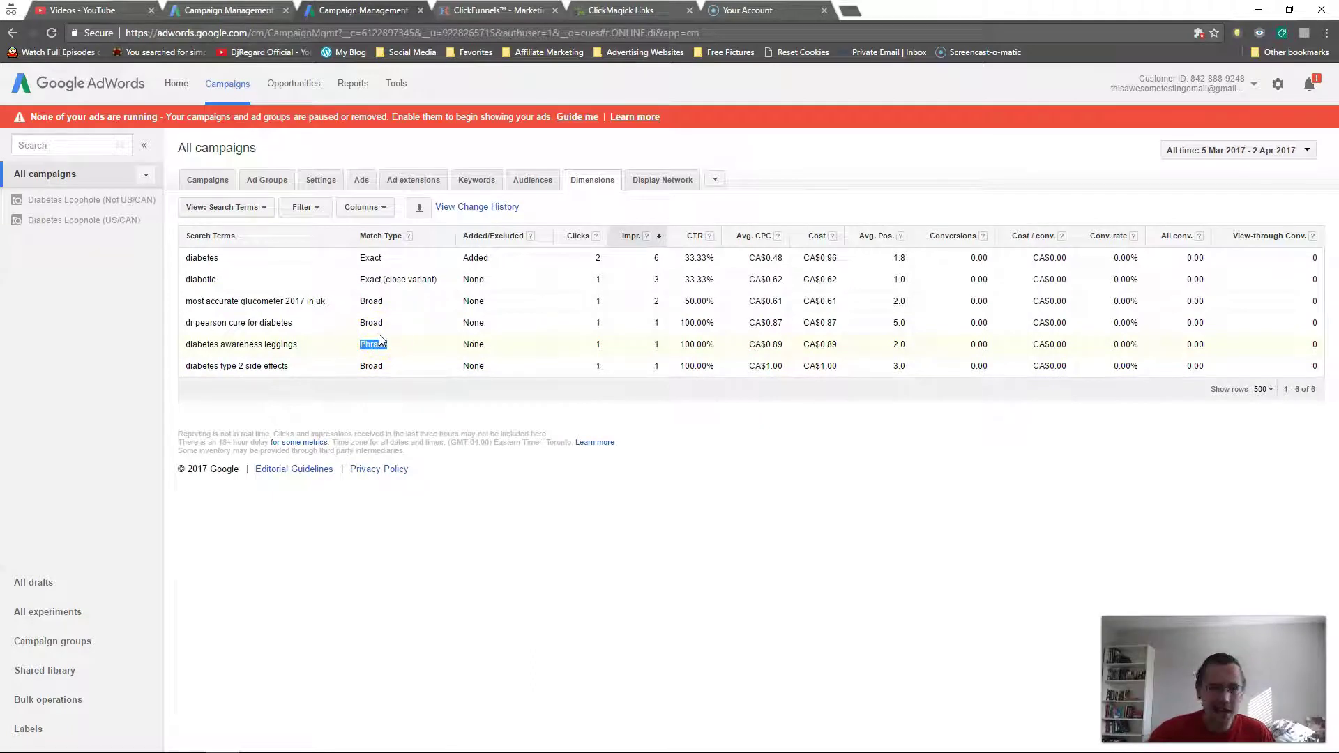
pyautogui.doubleClick(202, 344)
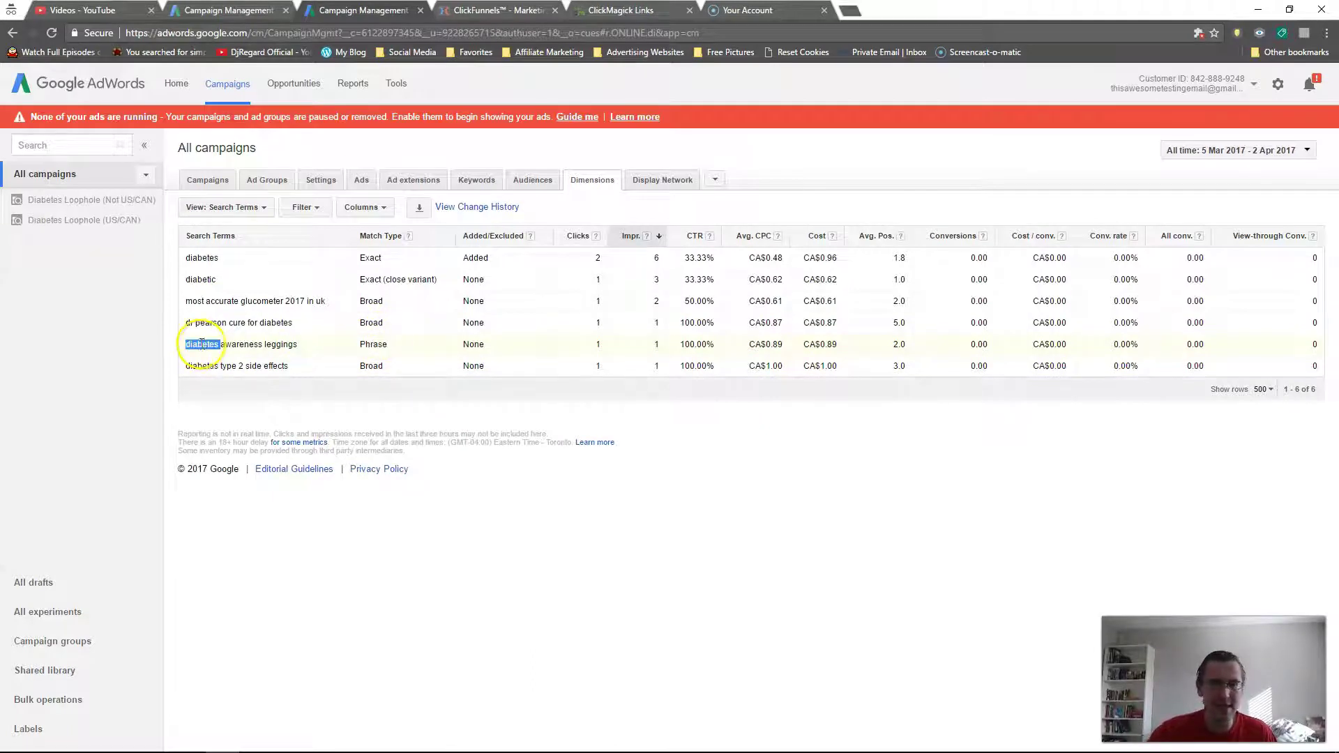
# Check the wording and match type of the search term "most accurate glucometer 2017 in uk".
pyautogui.tripleClick(231, 300)
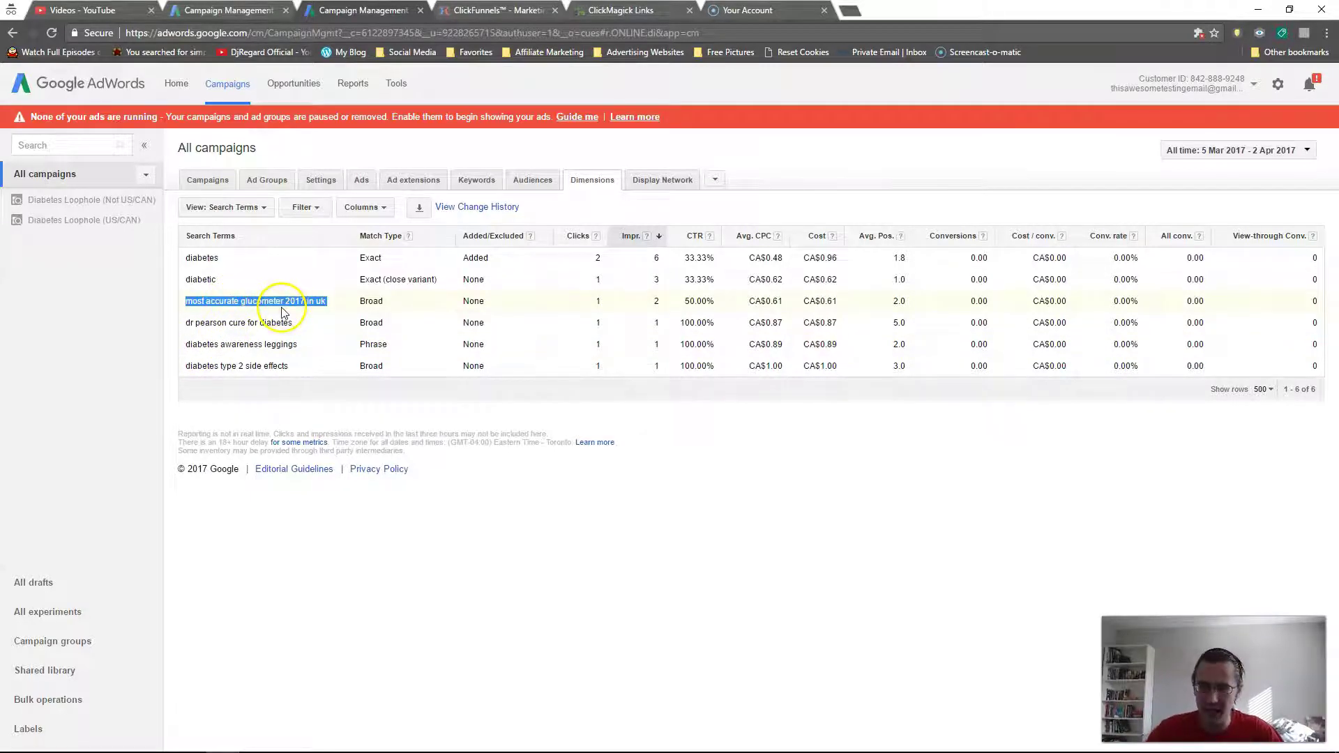
pyautogui.doubleClick(368, 304)
pyautogui.doubleClick(220, 301)
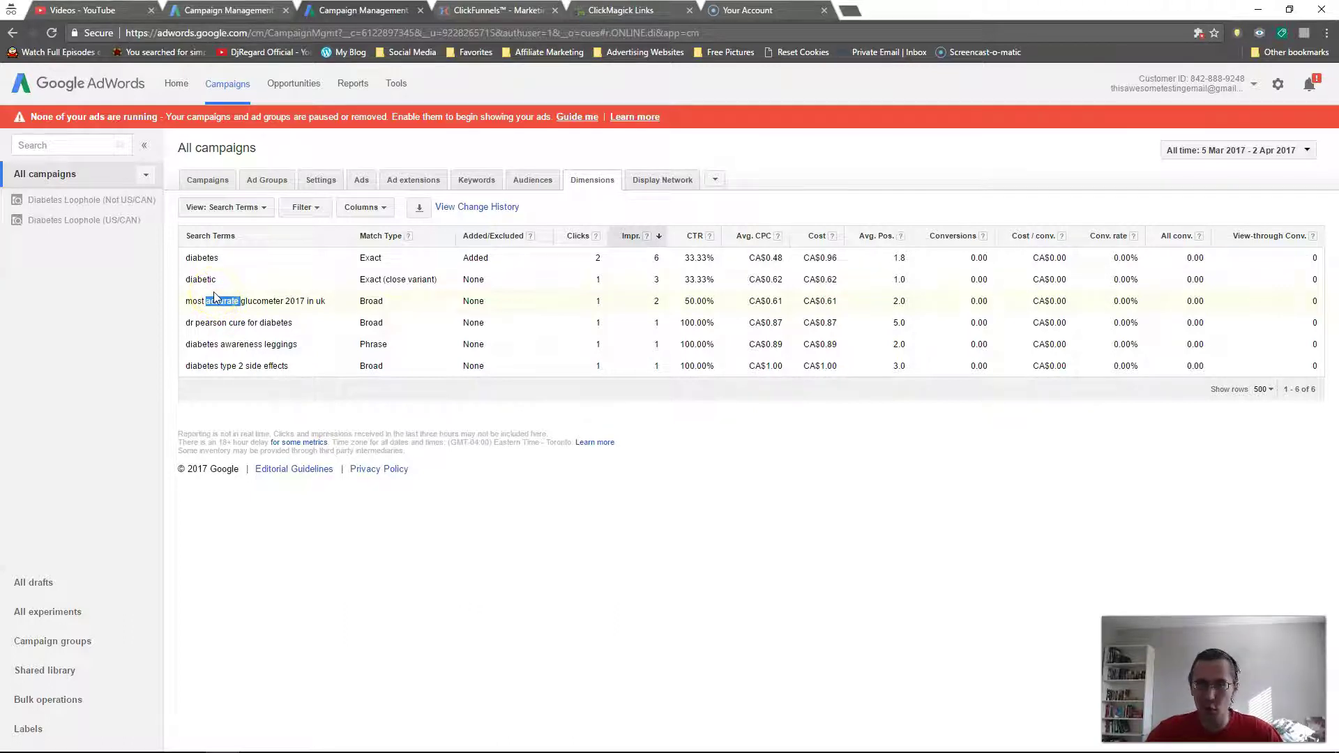
# View the entry form for ad-group-level negative keywords and return to the Dimensions search terms report.
pyautogui.click(461, 182)
pyautogui.click(270, 210)
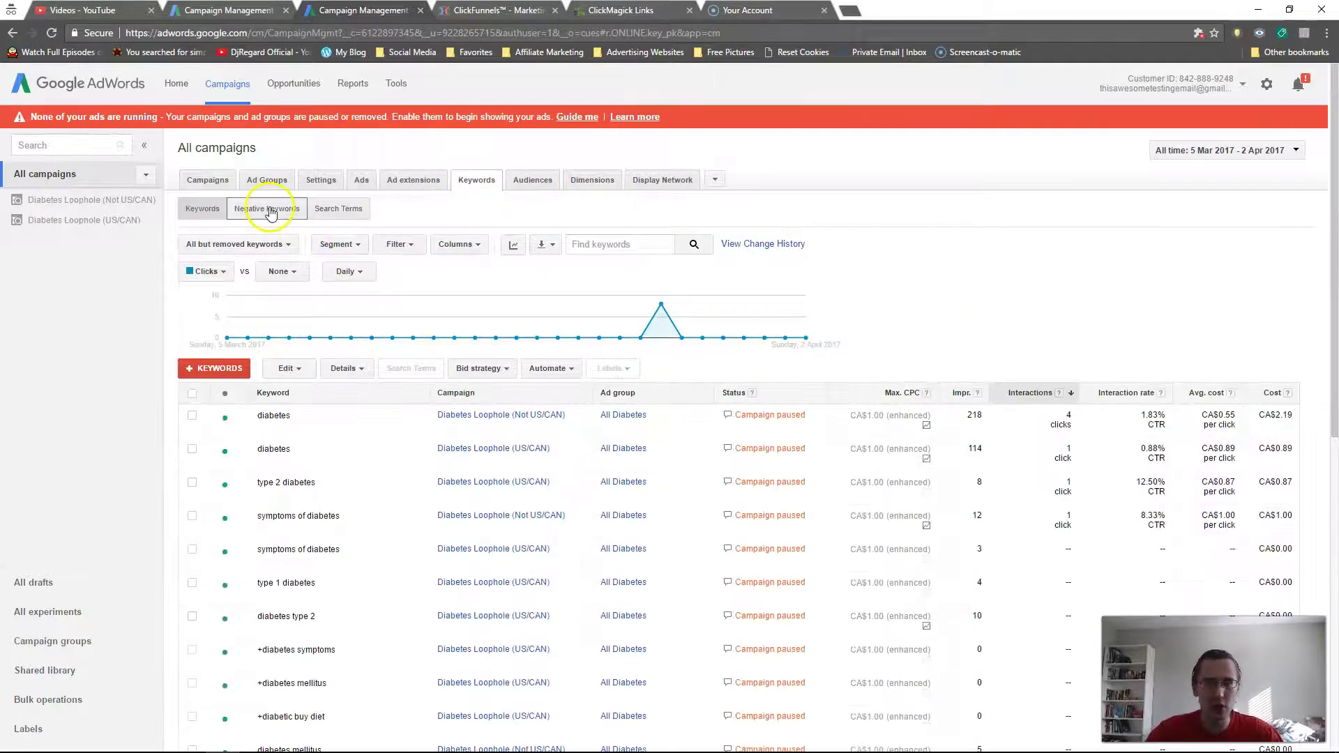
pyautogui.click(216, 374)
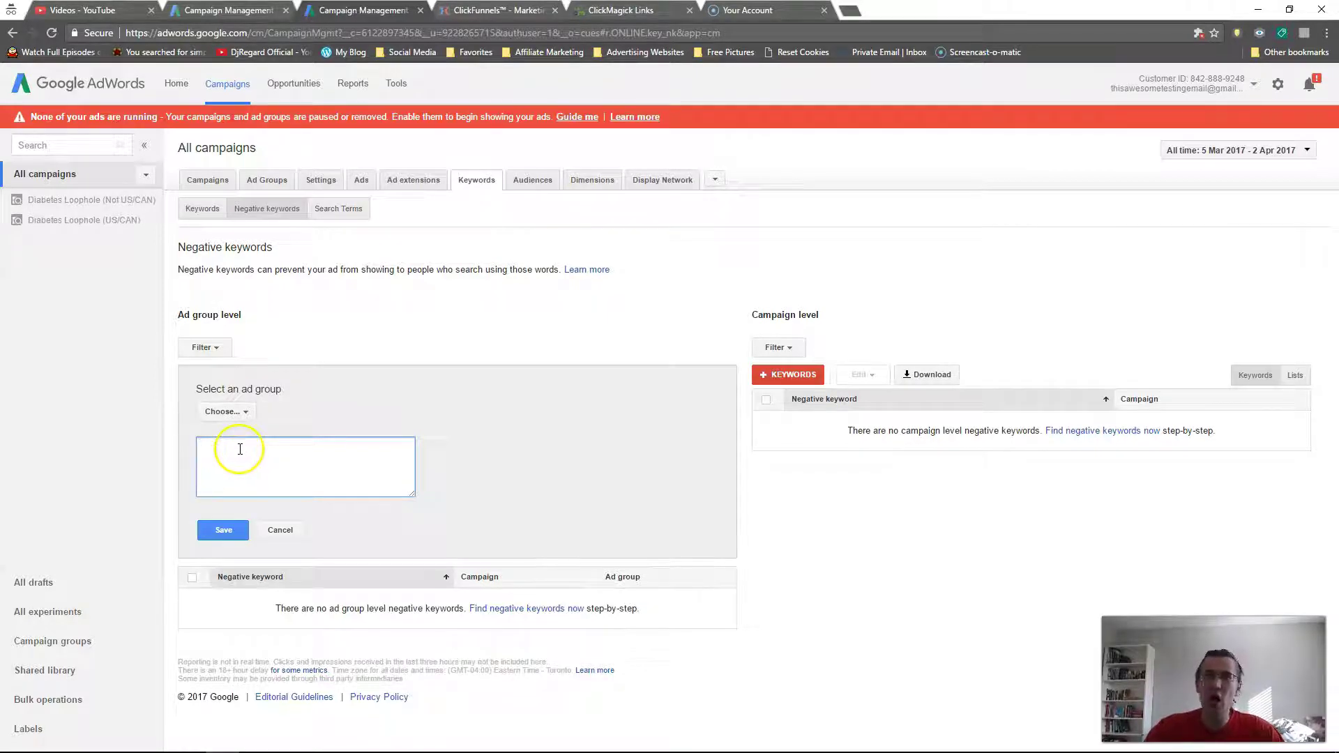
pyautogui.click(592, 180)
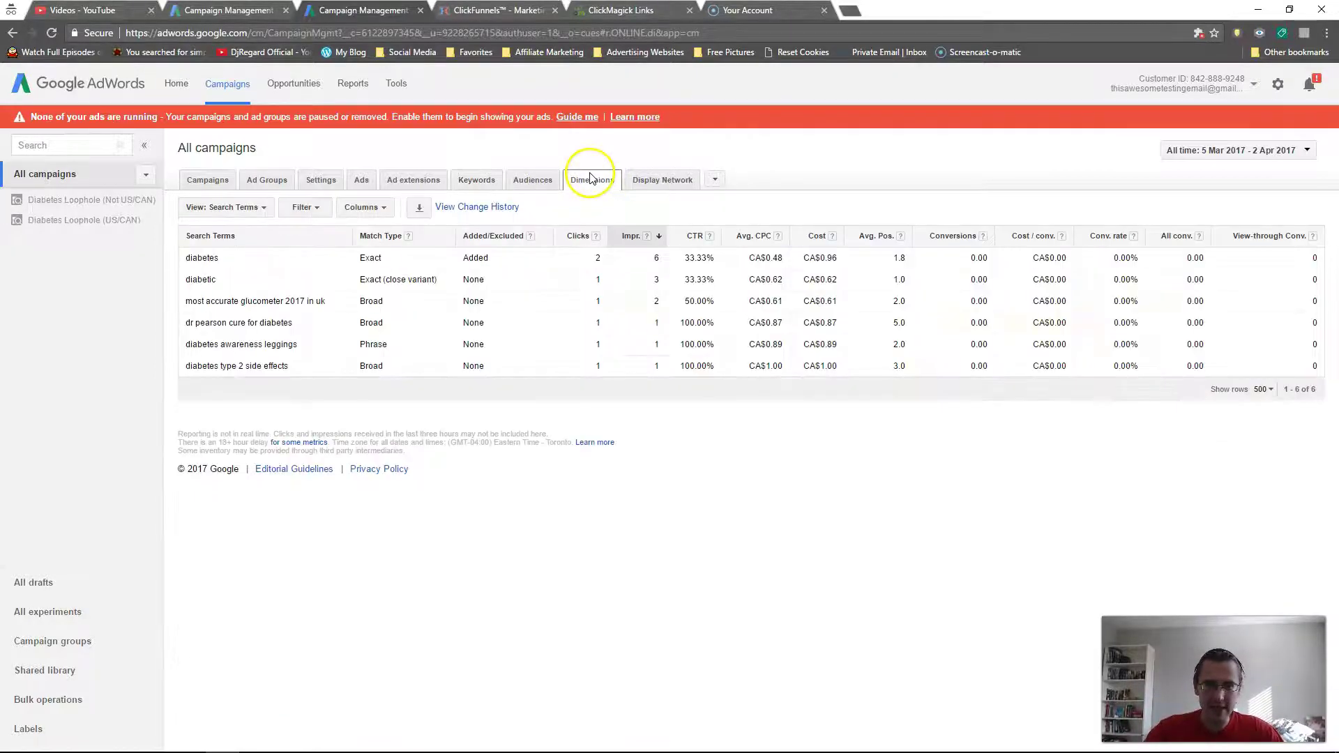
# Check the clicks, impressions and cost of the search term about a doctor's cure for diabetes.
pyautogui.moveTo(186, 323); pyautogui.dragTo(230, 324)
pyautogui.tripleClick(248, 322)
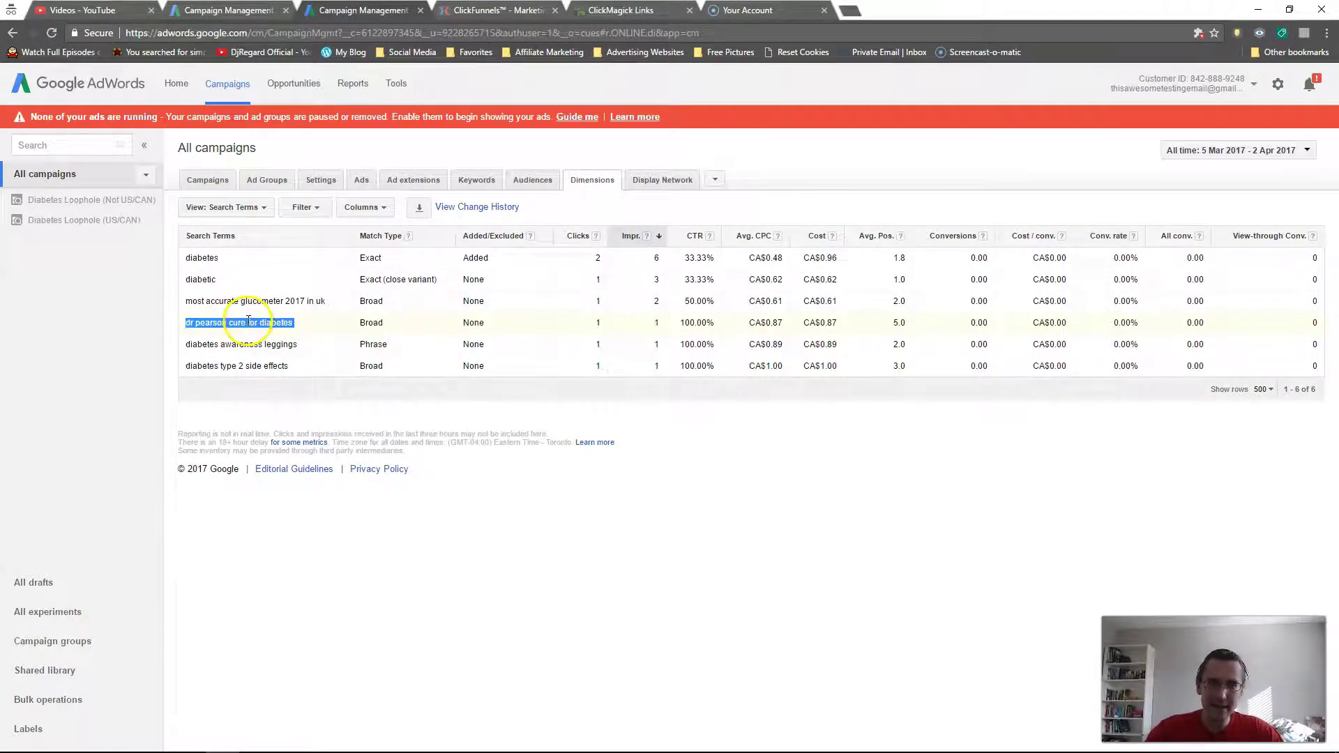
pyautogui.doubleClick(598, 322)
pyautogui.click(650, 325)
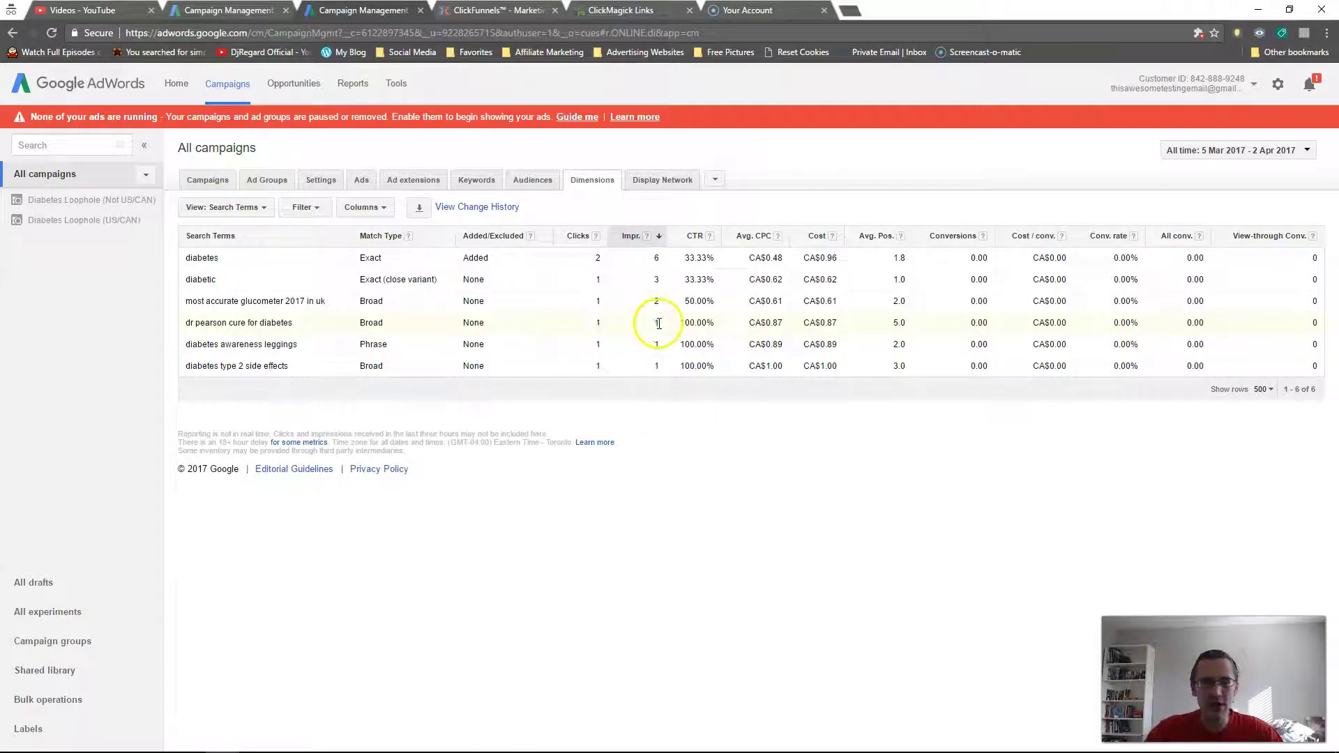
pyautogui.moveTo(837, 322); pyautogui.dragTo(799, 338)
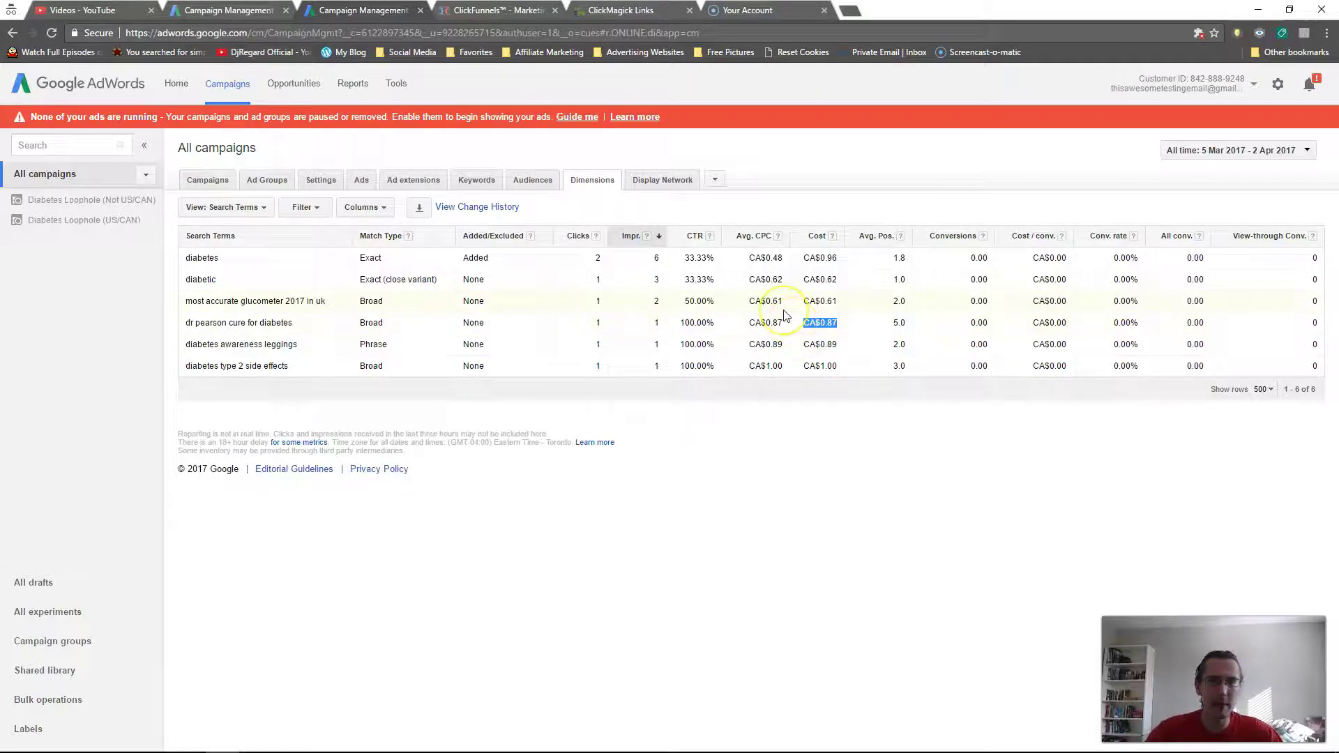
pyautogui.click(811, 333)
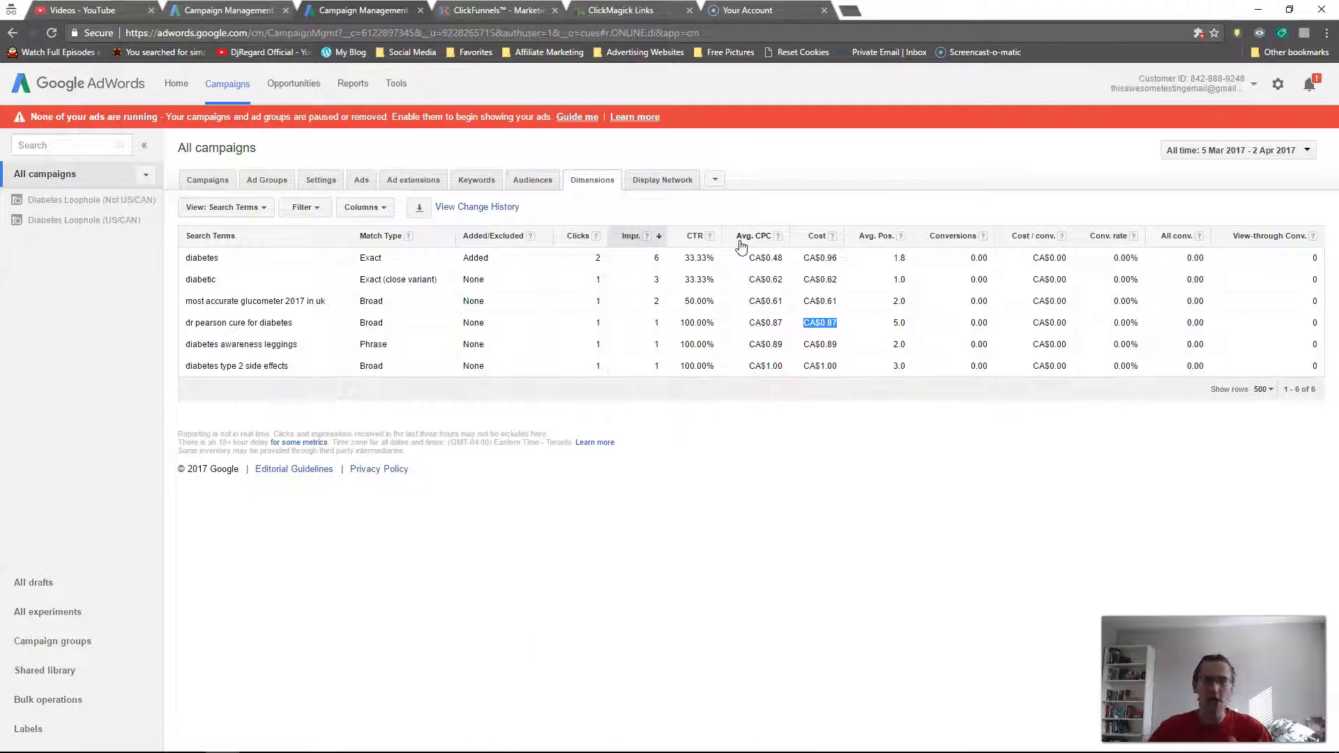
# Switch the Dimensions report to Hour of day and examine the clicks for hour 16.
pyautogui.click(238, 205)
pyautogui.moveTo(267, 276)
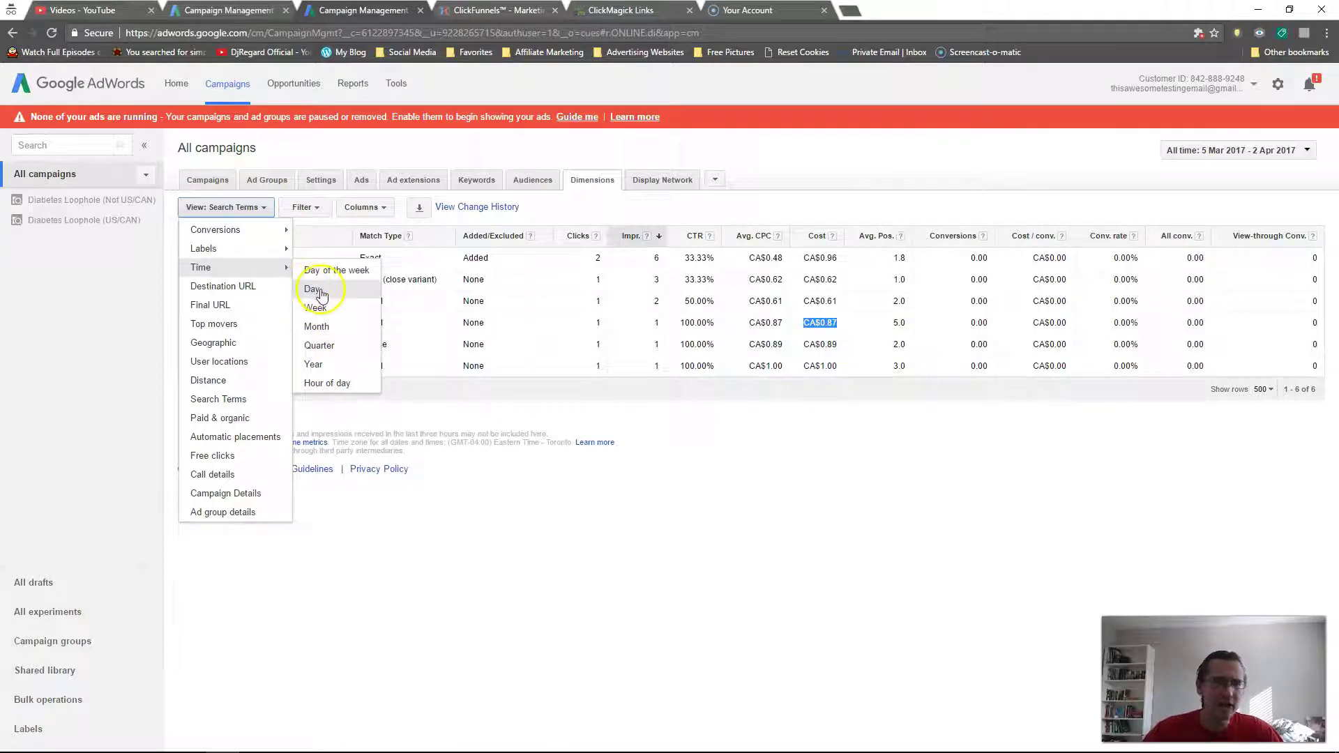
pyautogui.click(329, 383)
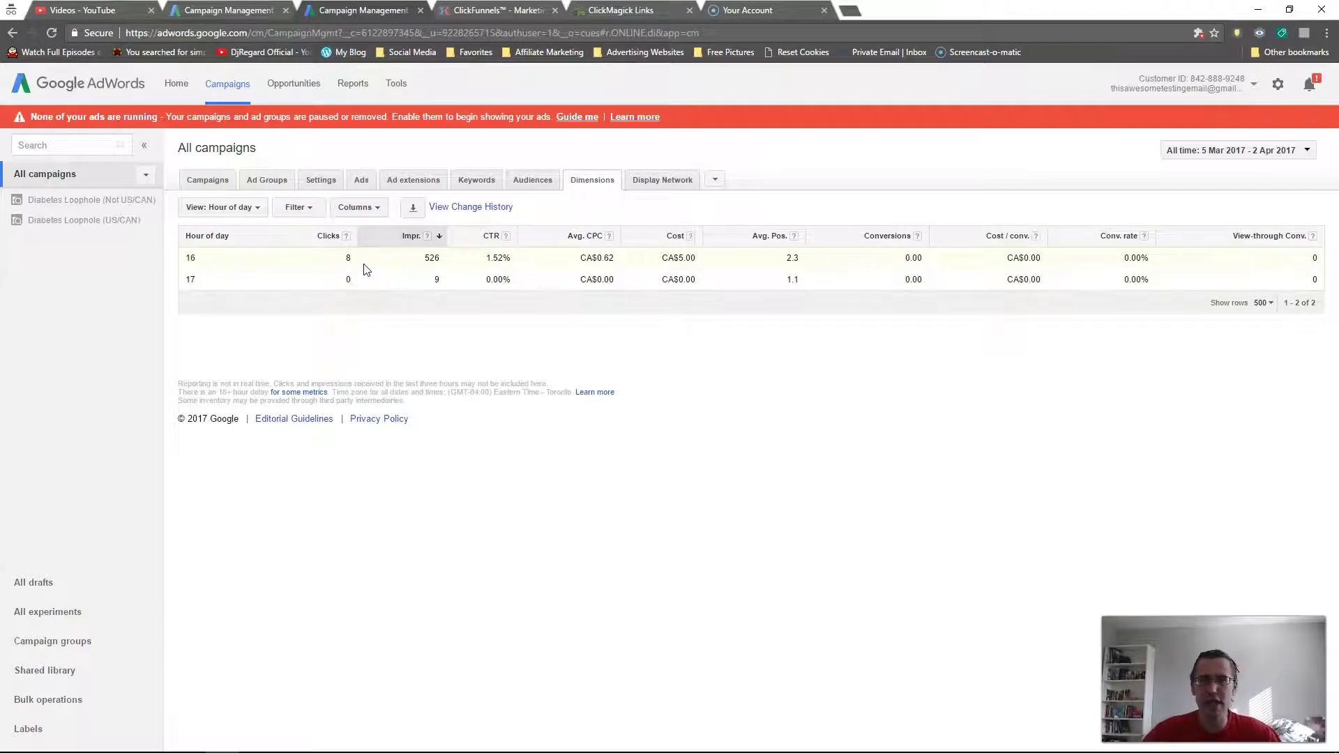
pyautogui.click(346, 293)
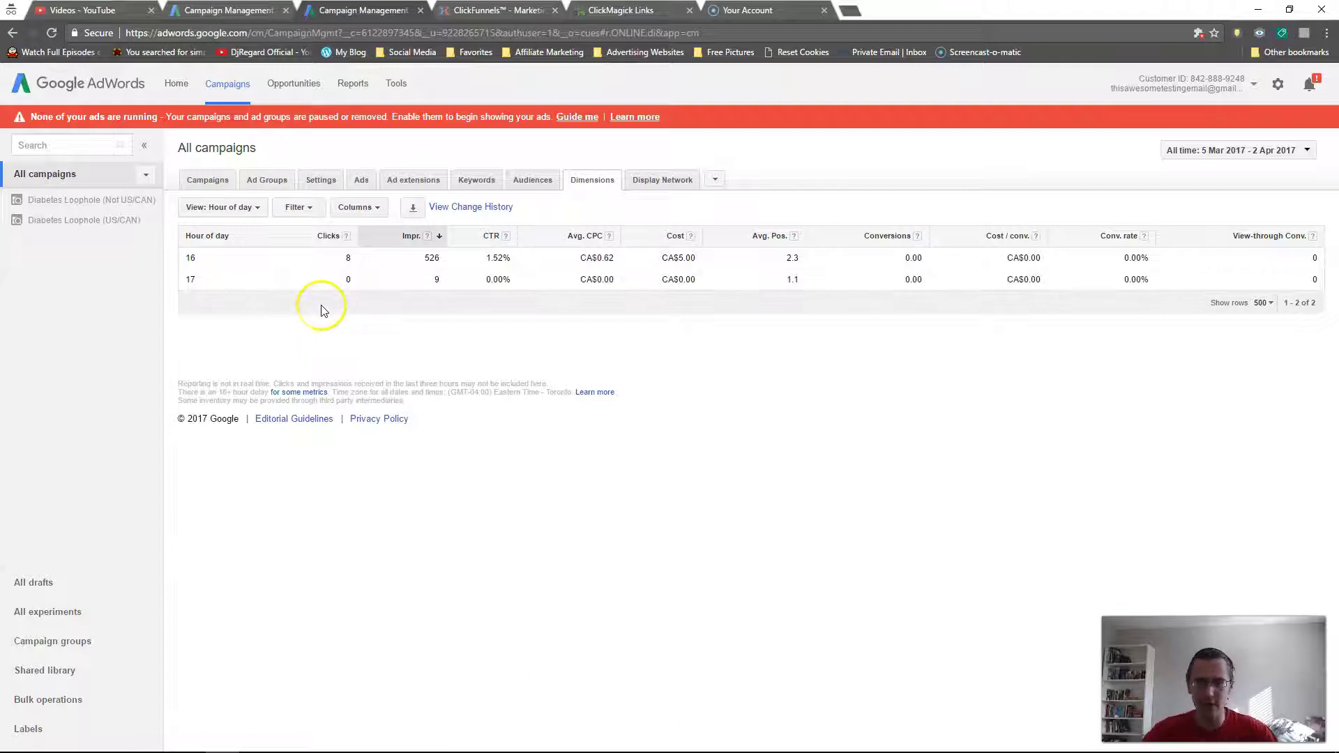
pyautogui.moveTo(189, 259); pyautogui.dragTo(368, 264)
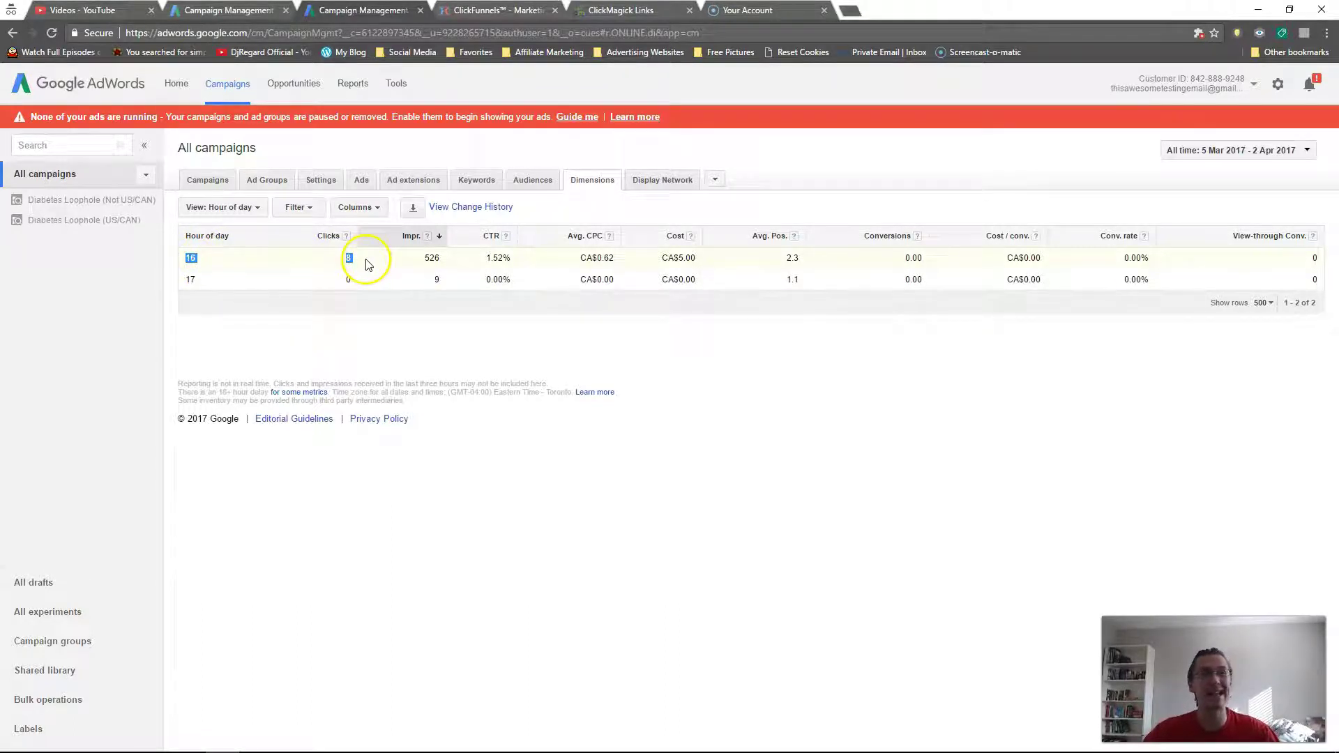
pyautogui.moveTo(345, 237)
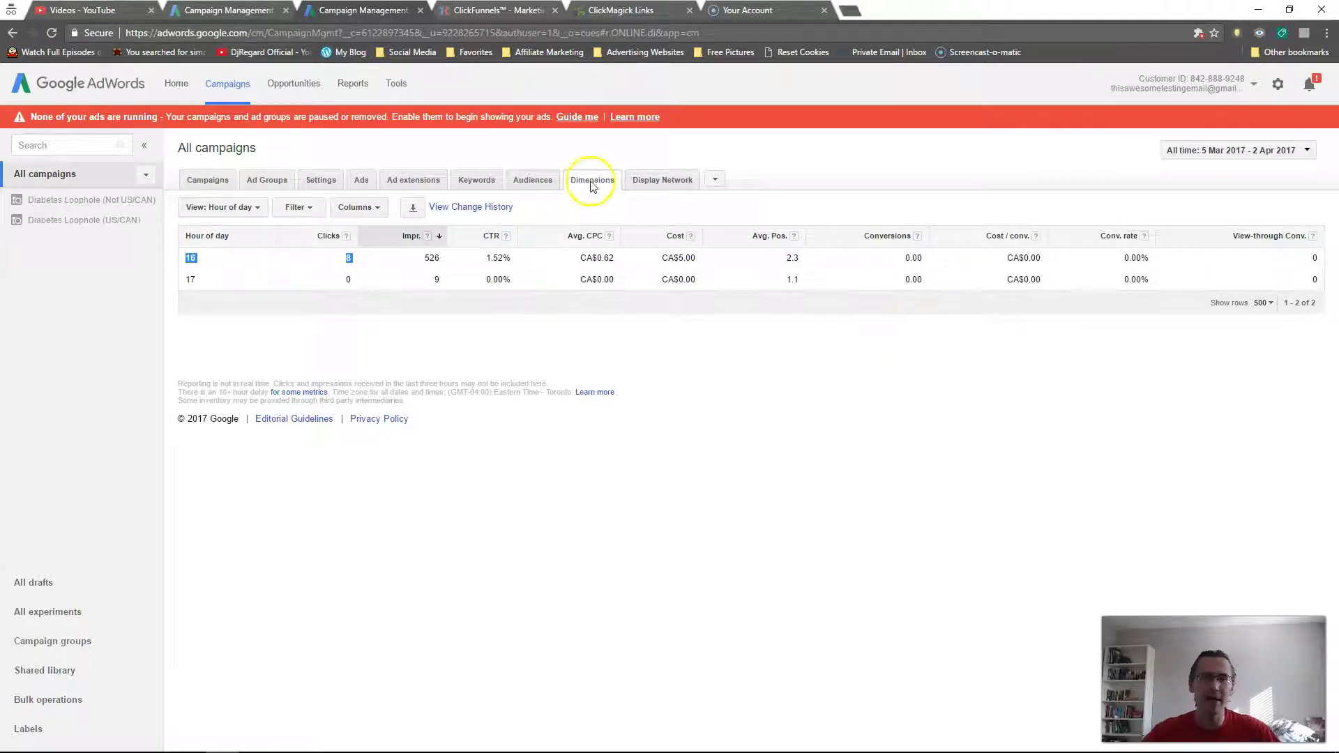
# Create a new table report in the Reports section.
pyautogui.click(352, 84)
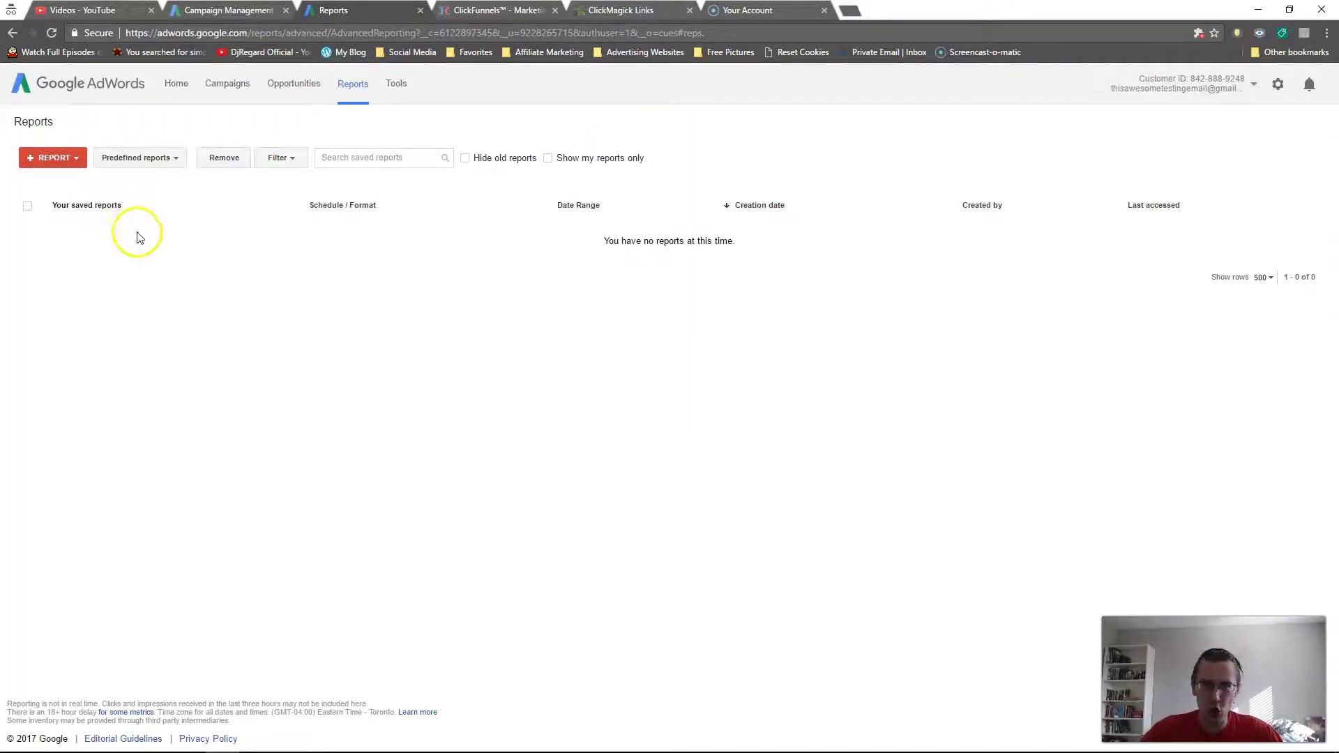
pyautogui.click(63, 183)
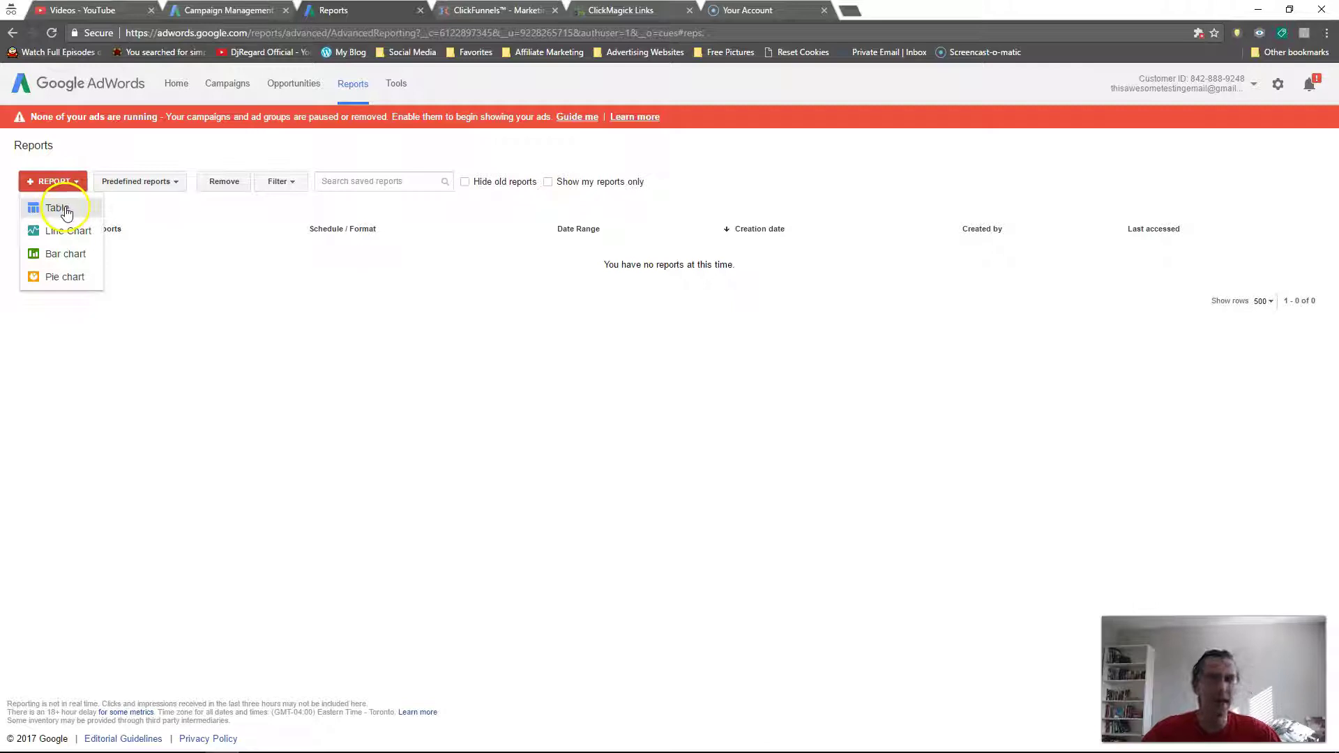
pyautogui.click(61, 209)
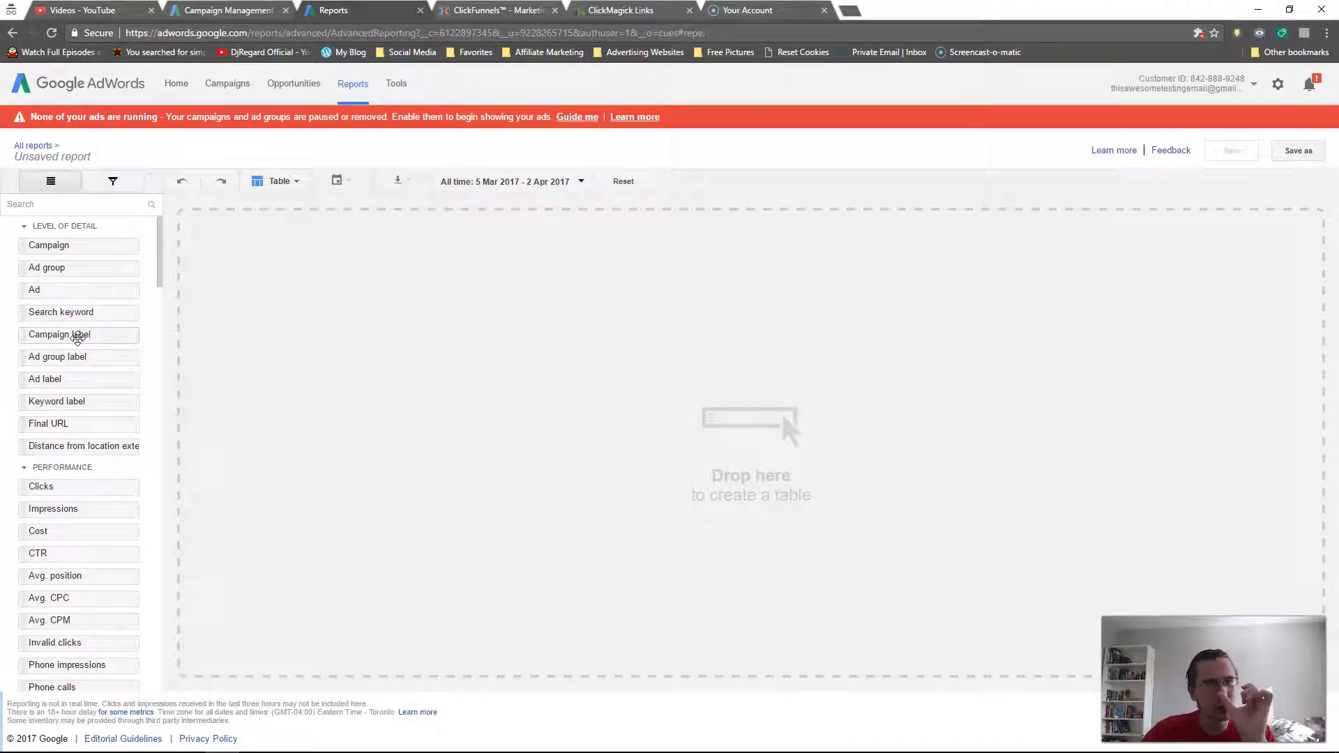
# Build the report table from the Ad level with Clicks, Impressions, Cost and Avg. Cost columns.
pyautogui.moveTo(83, 290); pyautogui.dragTo(355, 263)
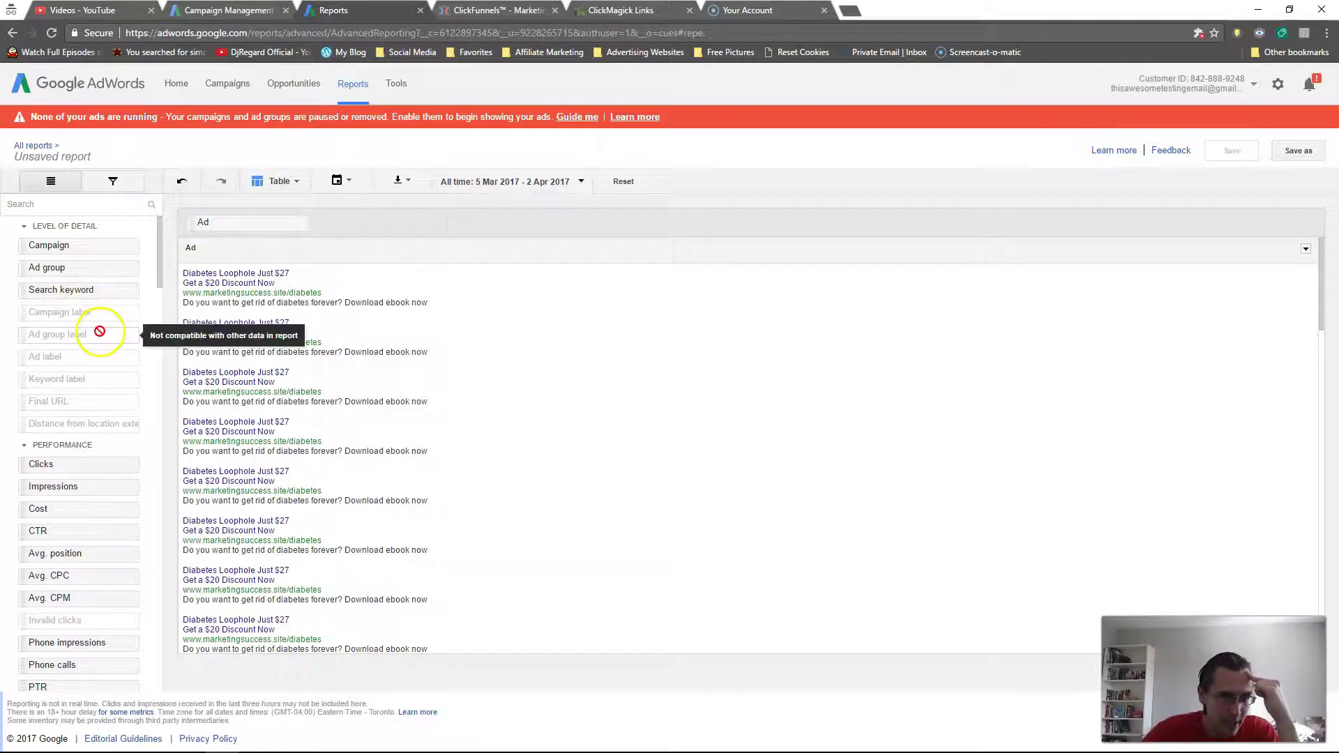
pyautogui.scroll(-2, 87, 328)
pyautogui.moveTo(73, 349); pyautogui.dragTo(652, 299)
pyautogui.moveTo(65, 350); pyautogui.dragTo(592, 320)
pyautogui.moveTo(88, 357); pyautogui.dragTo(890, 311)
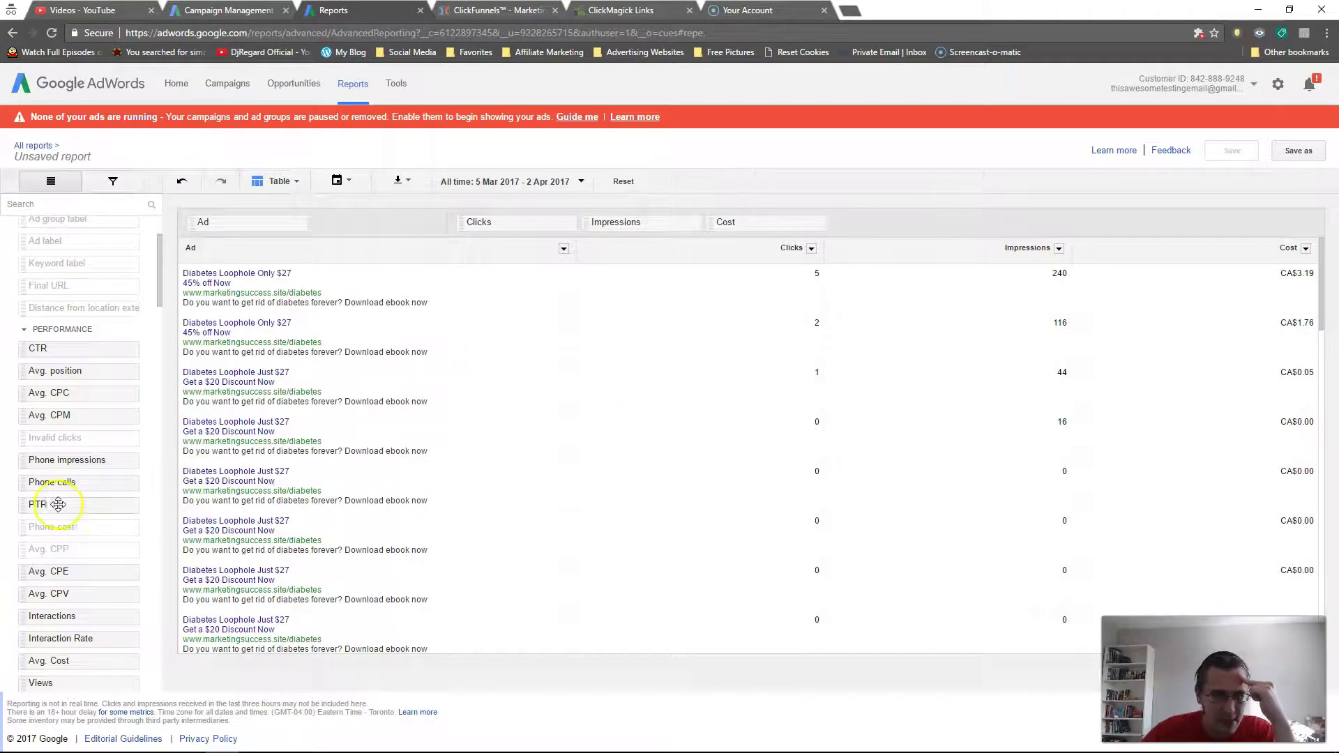
pyautogui.scroll(-2, 60, 502)
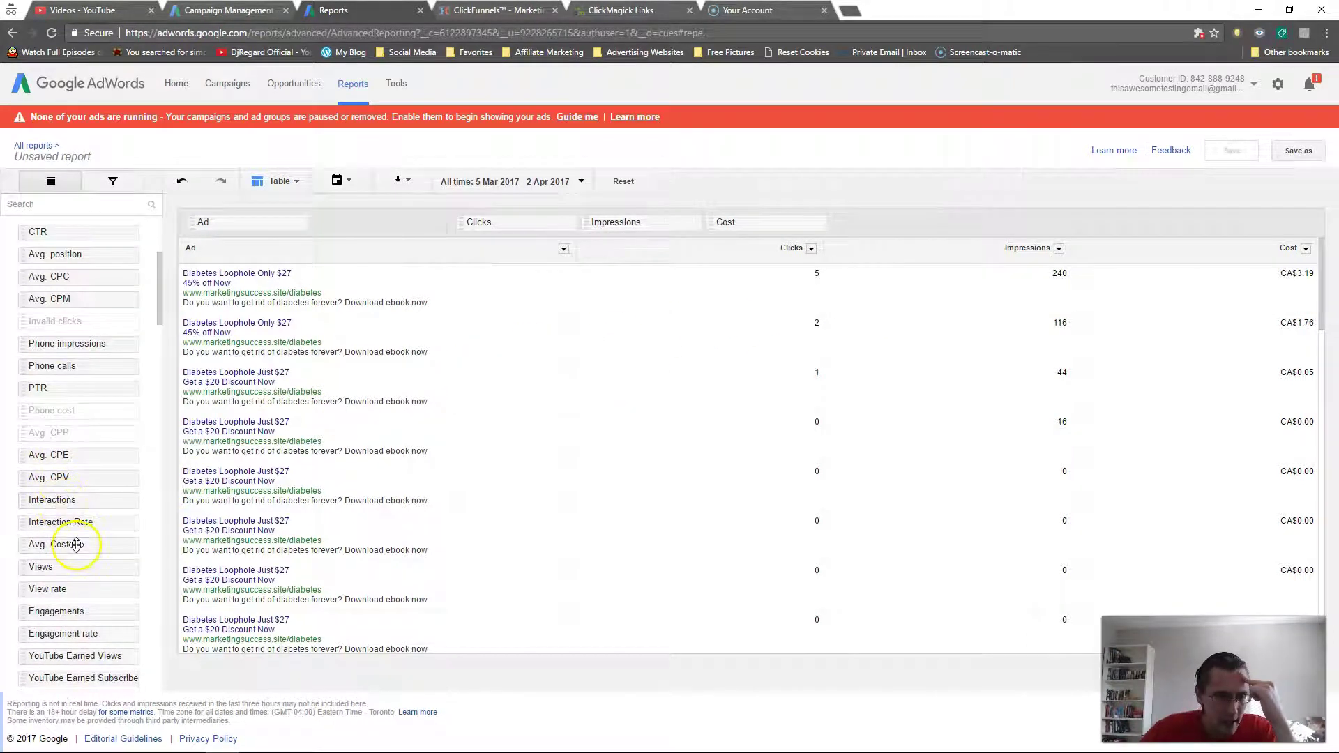
pyautogui.moveTo(77, 543); pyautogui.dragTo(803, 389)
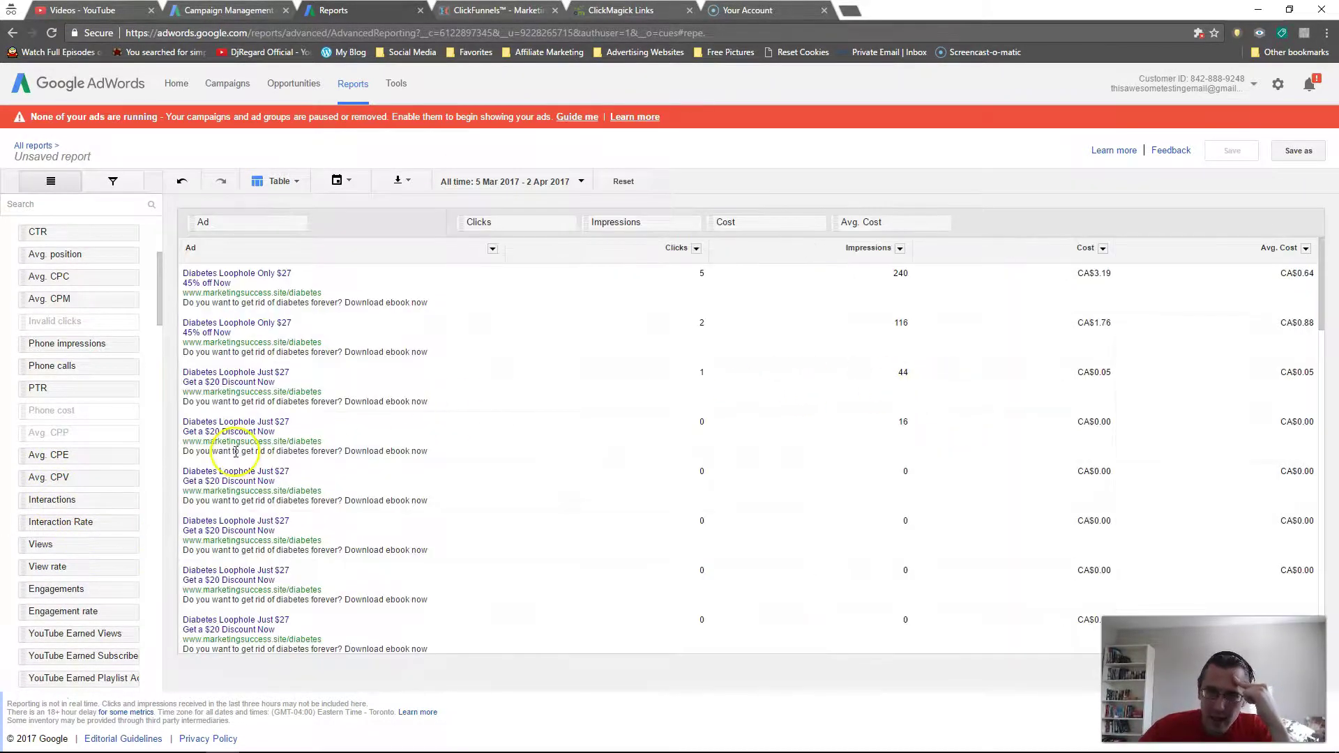
# Add the Device targeting field to the report table beside the Ad column.
pyautogui.scroll(-6, 107, 488)
pyautogui.scroll(-4, 108, 488)
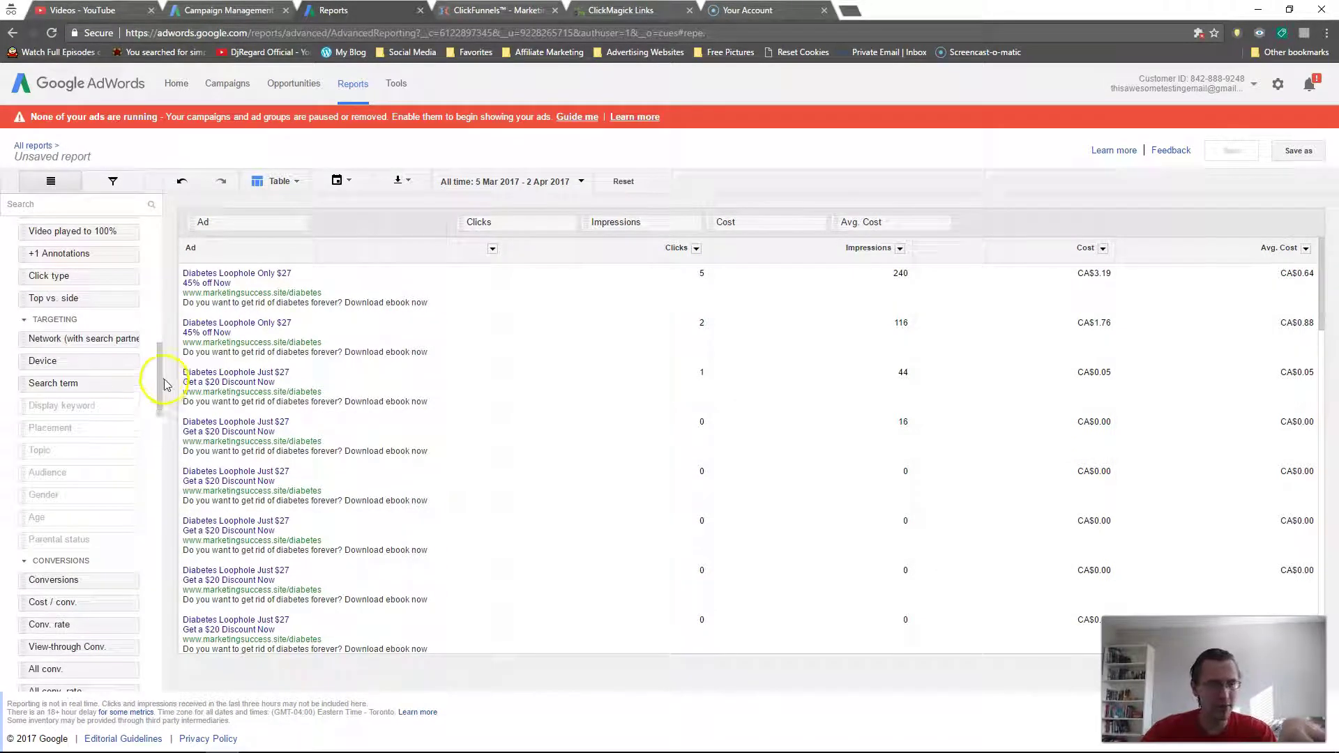
pyautogui.scroll(1, 153, 384)
pyautogui.moveTo(81, 386); pyautogui.dragTo(433, 344)
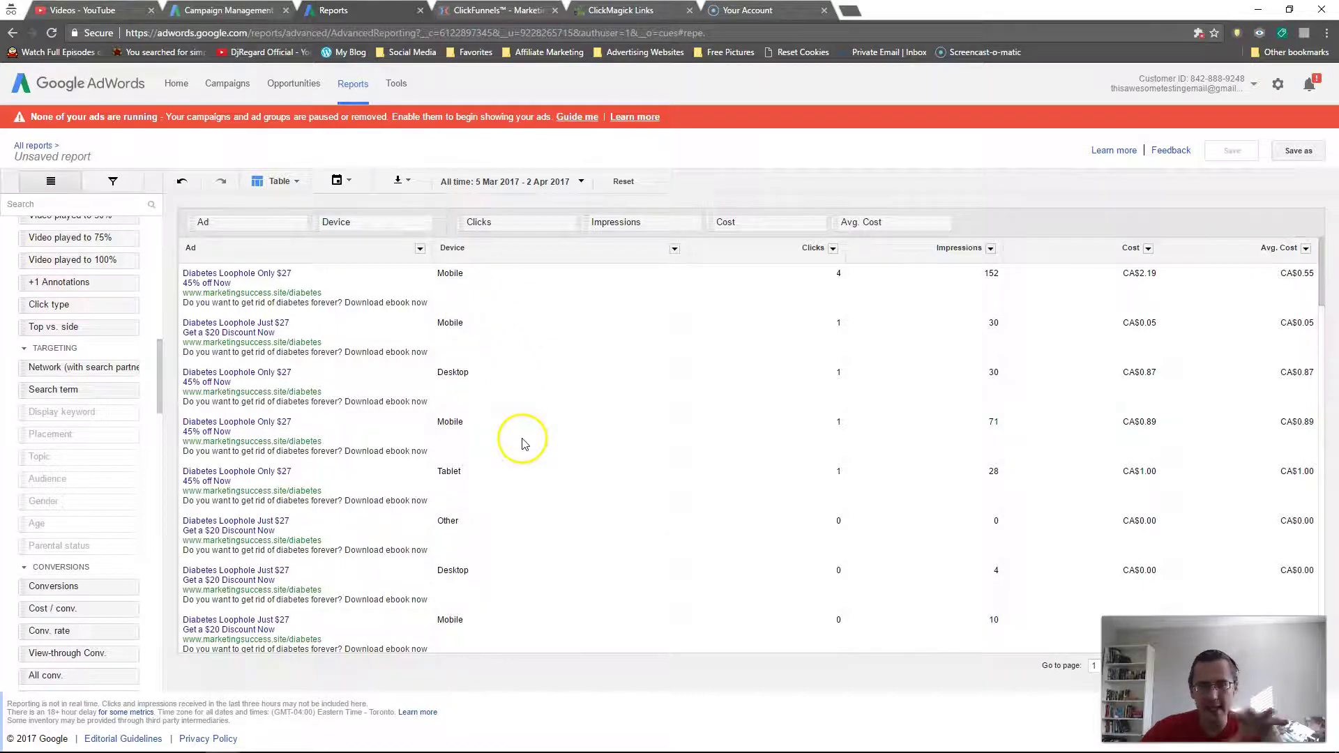
# Compare the Mobile, Desktop and Tablet rows of the ads in the report table.
pyautogui.doubleClick(448, 274)
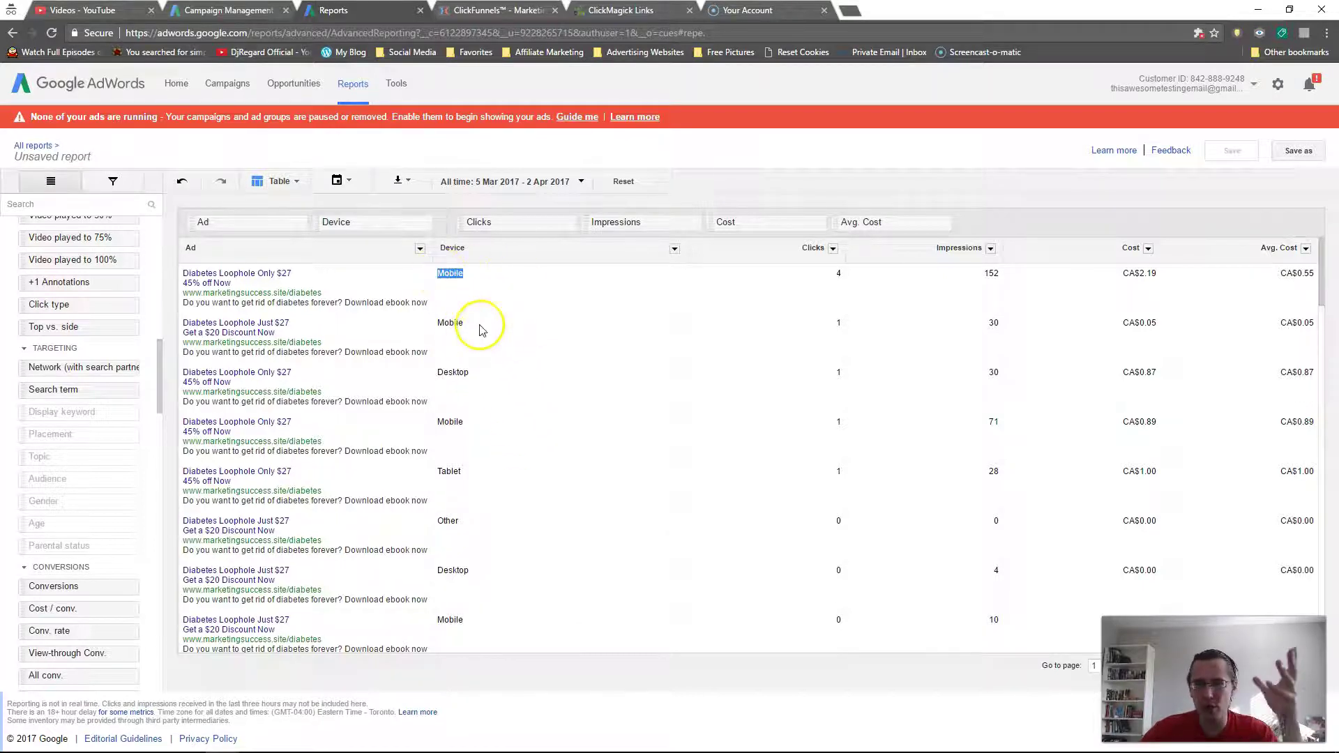
pyautogui.doubleClick(450, 323)
pyautogui.doubleClick(446, 374)
pyautogui.doubleClick(450, 423)
pyautogui.doubleClick(449, 472)
pyautogui.moveTo(450, 472); pyautogui.dragTo(467, 471)
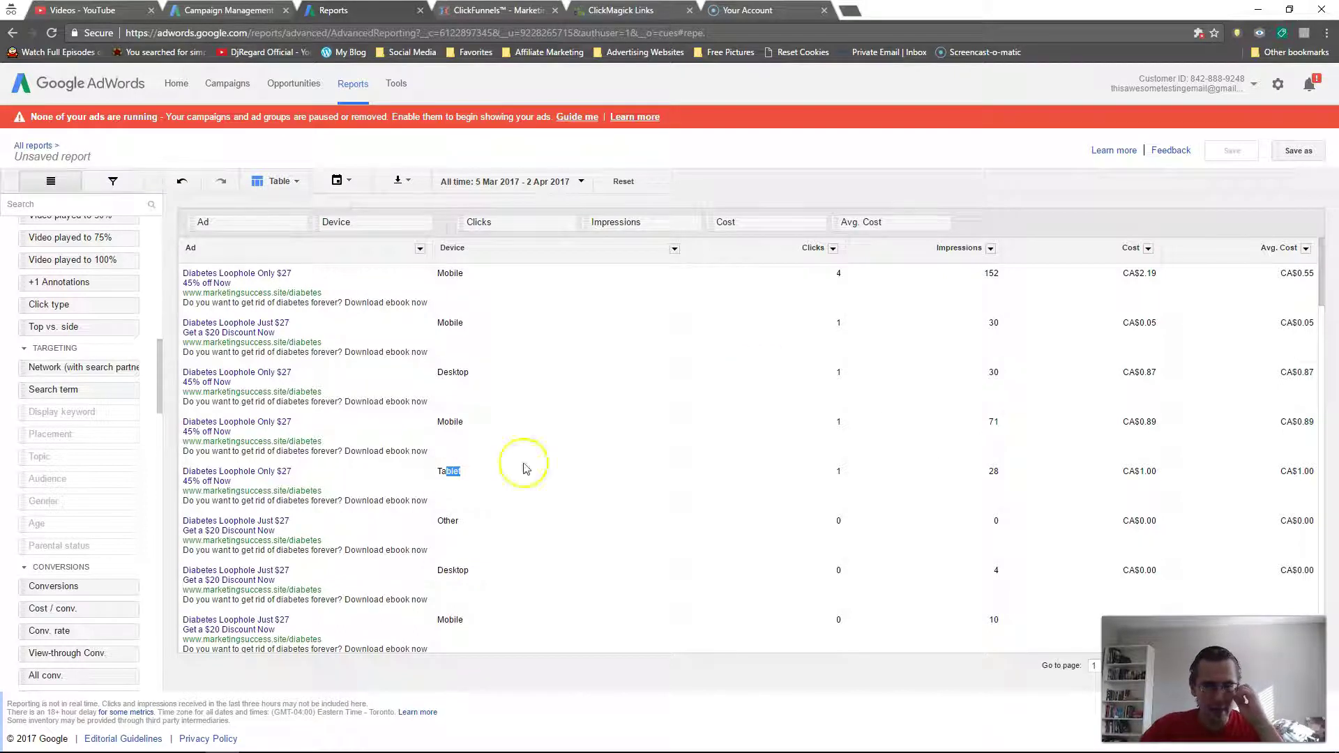
pyautogui.click(449, 472)
pyautogui.doubleClick(450, 472)
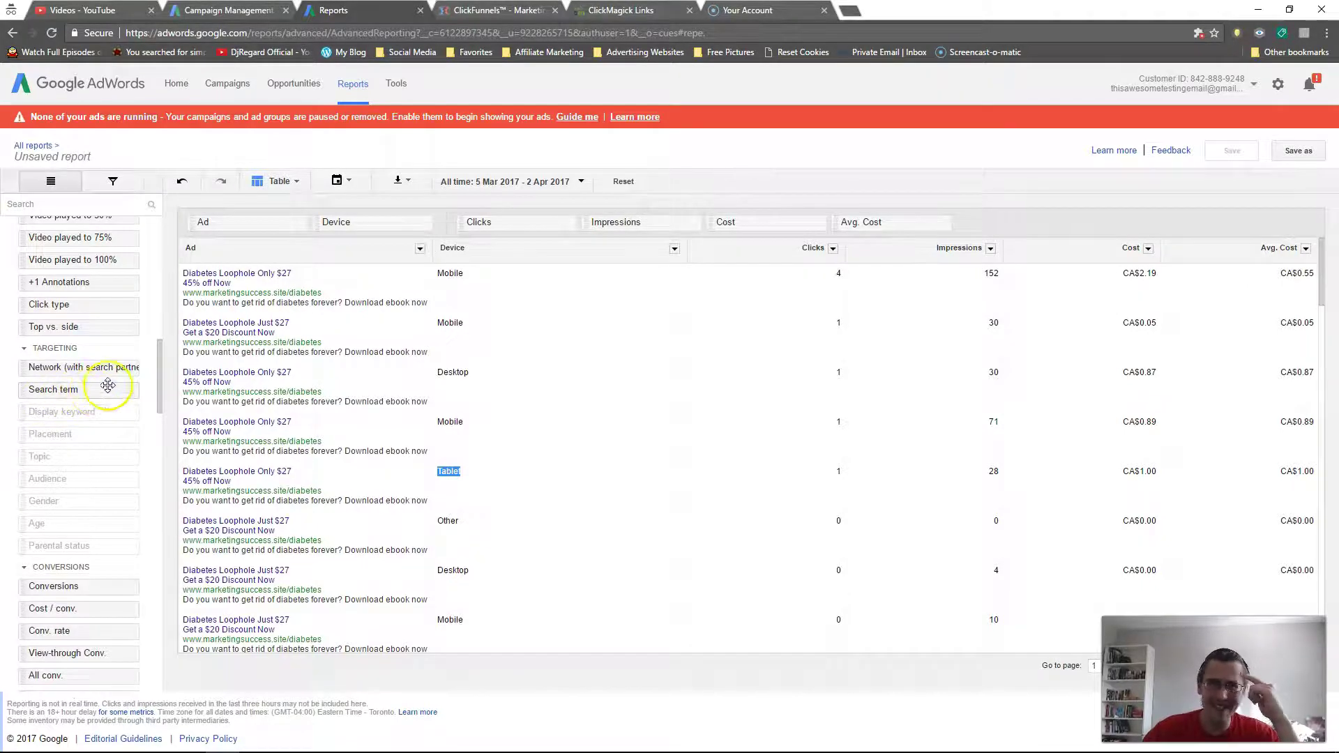
# Try the Search term field in the report table, remove it, and look over the other targeting and conversion fields.
pyautogui.moveTo(65, 388); pyautogui.dragTo(389, 342)
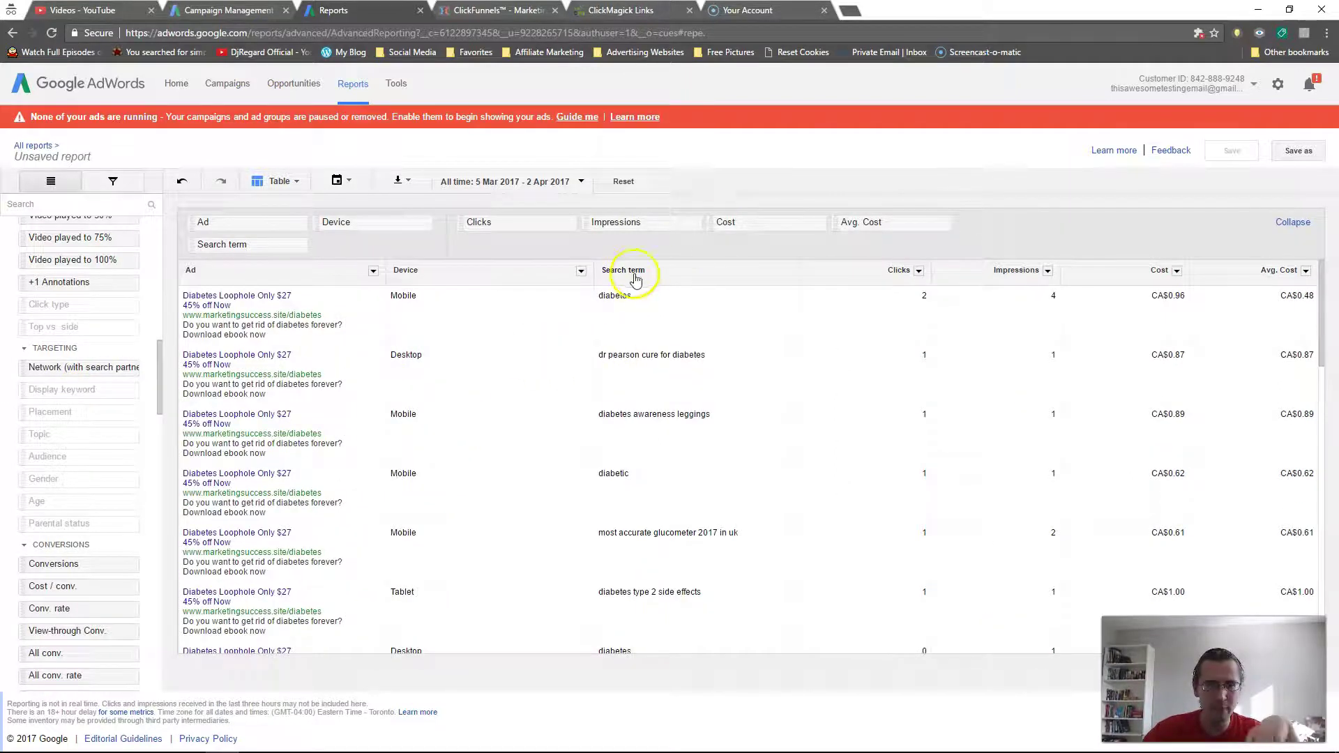
pyautogui.moveTo(290, 245); pyautogui.dragTo(136, 334)
pyautogui.scroll(-4, 96, 438)
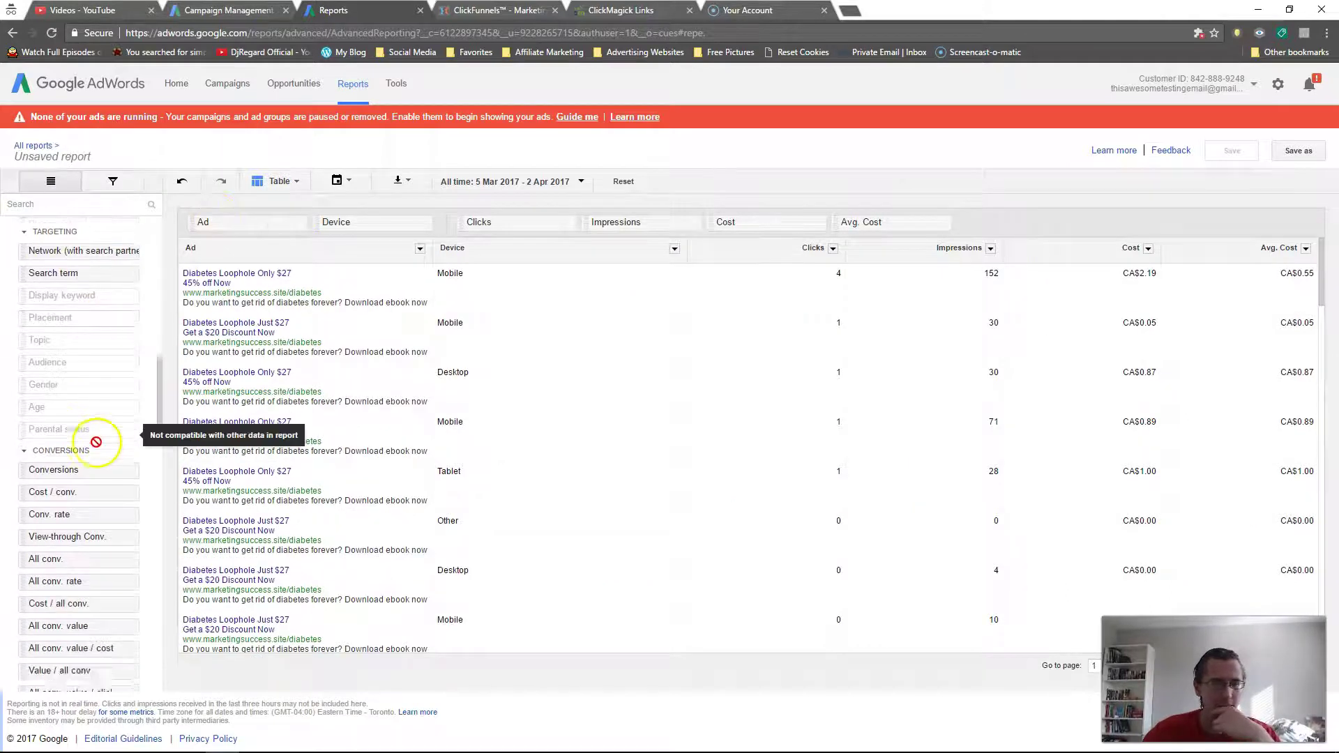
pyautogui.scroll(3, 96, 442)
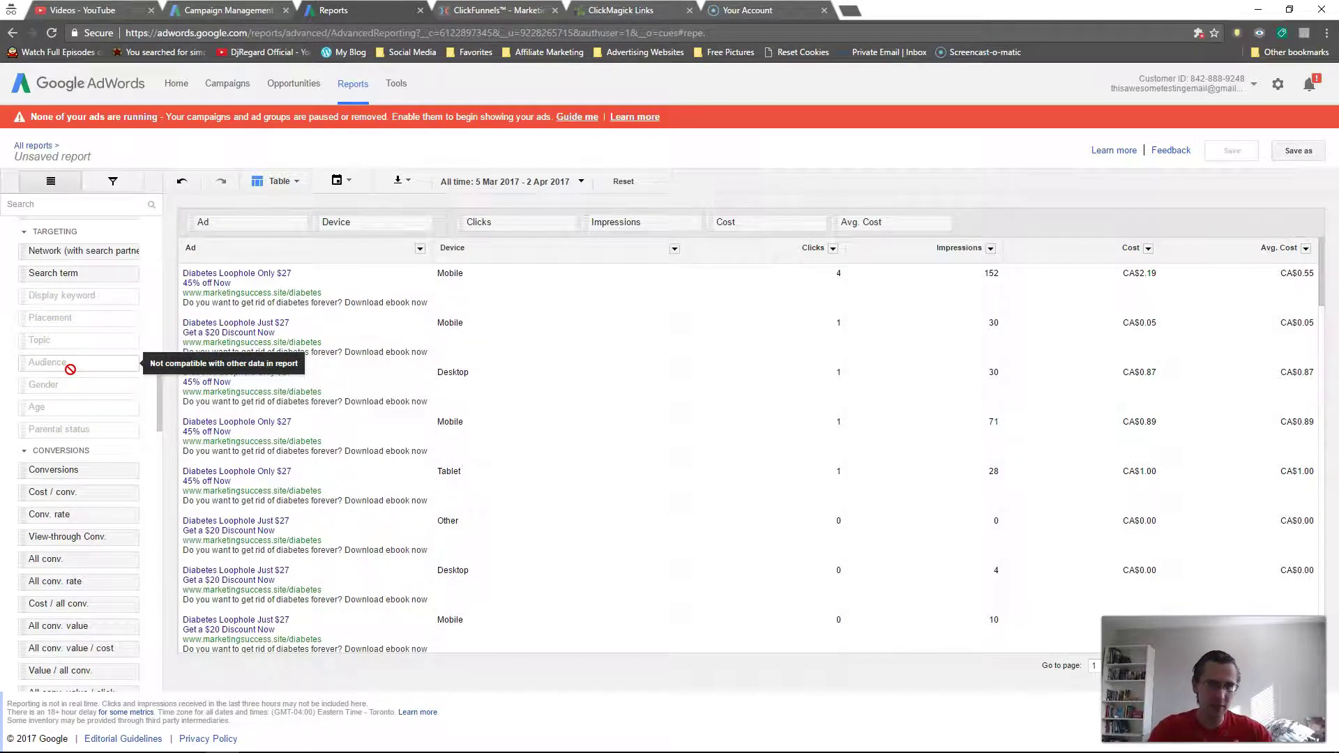
# Look through the report's remaining available fields, including audience and gender targeting, location, time, attribution, attributes and performance.
pyautogui.click(83, 300)
pyautogui.moveTo(82, 300); pyautogui.dragTo(86, 380)
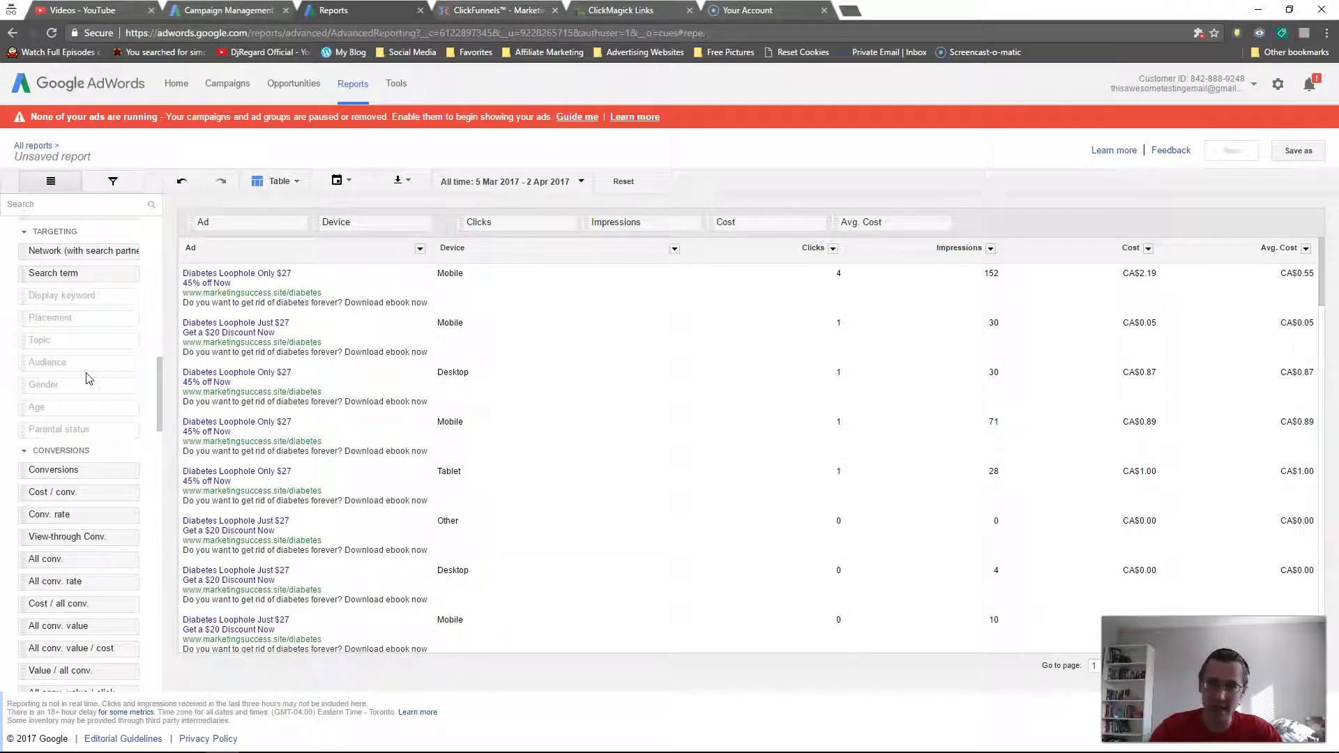
pyautogui.click(75, 390)
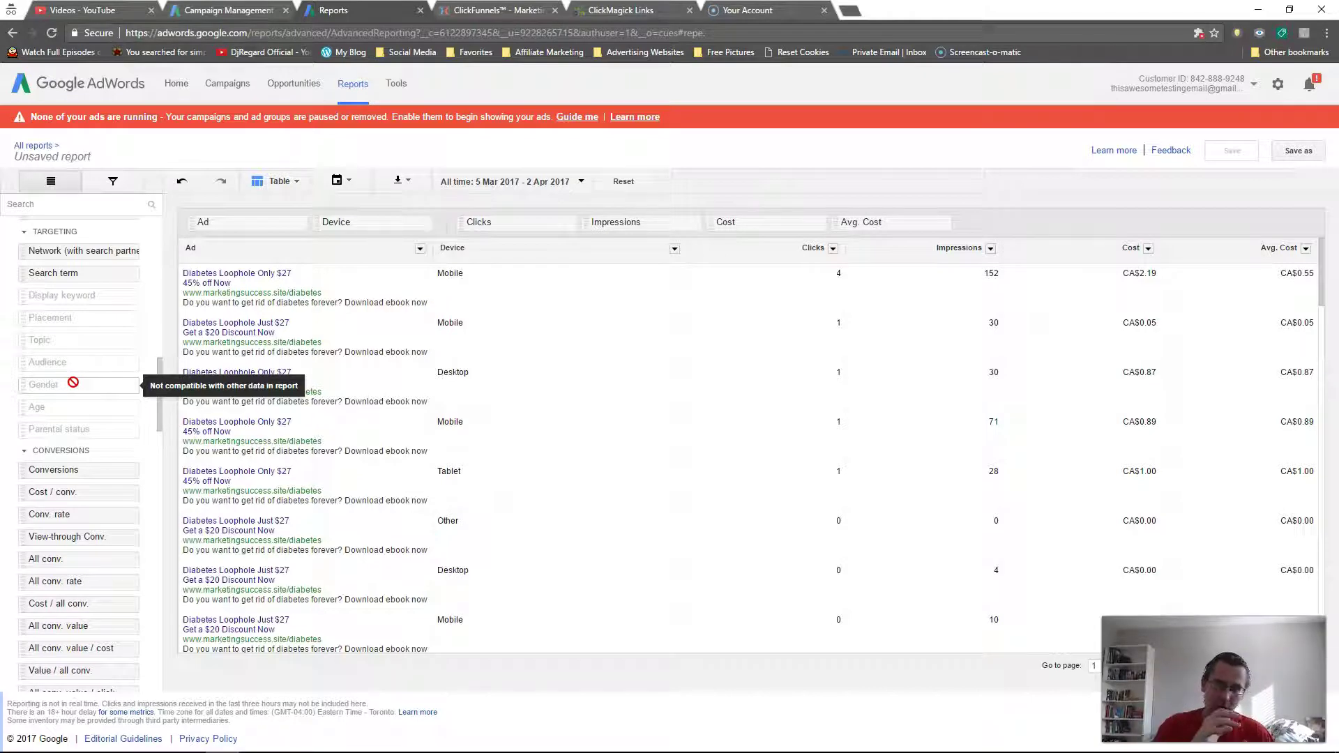
pyautogui.scroll(-10, 76, 464)
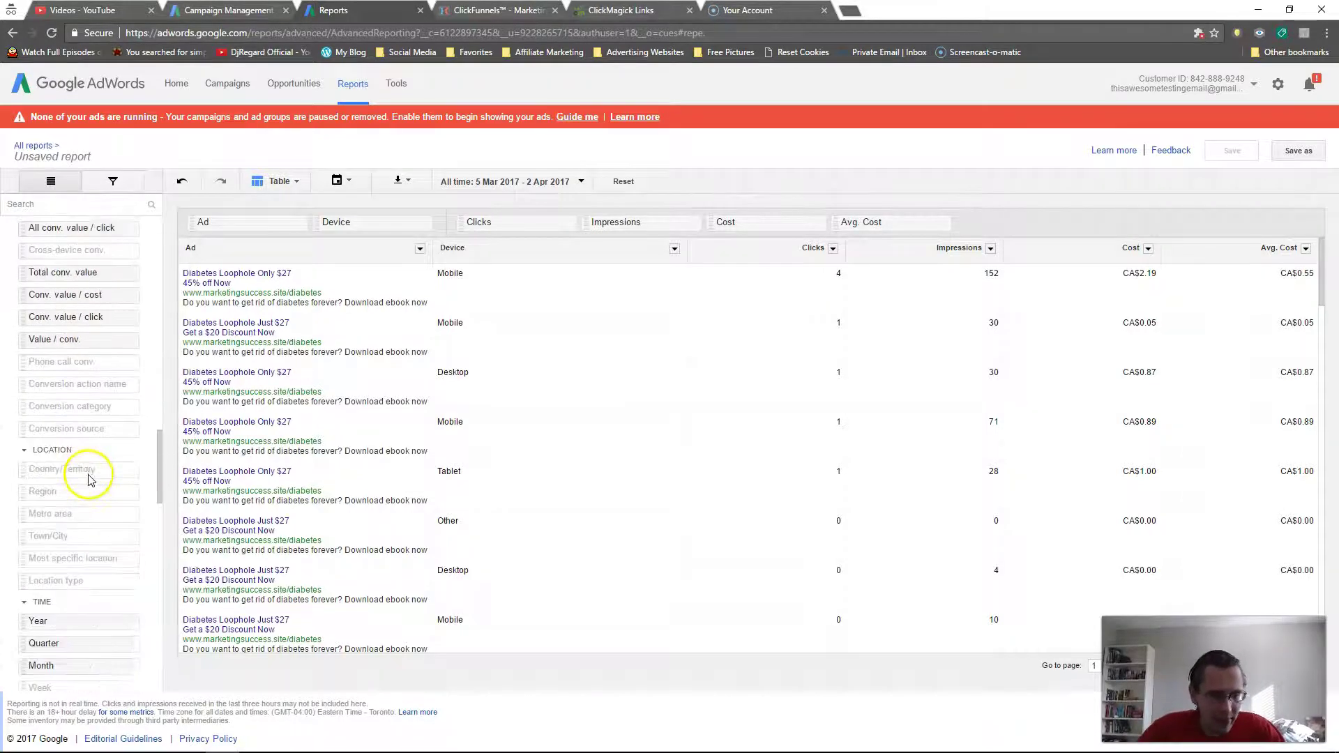
pyautogui.scroll(-3, 111, 487)
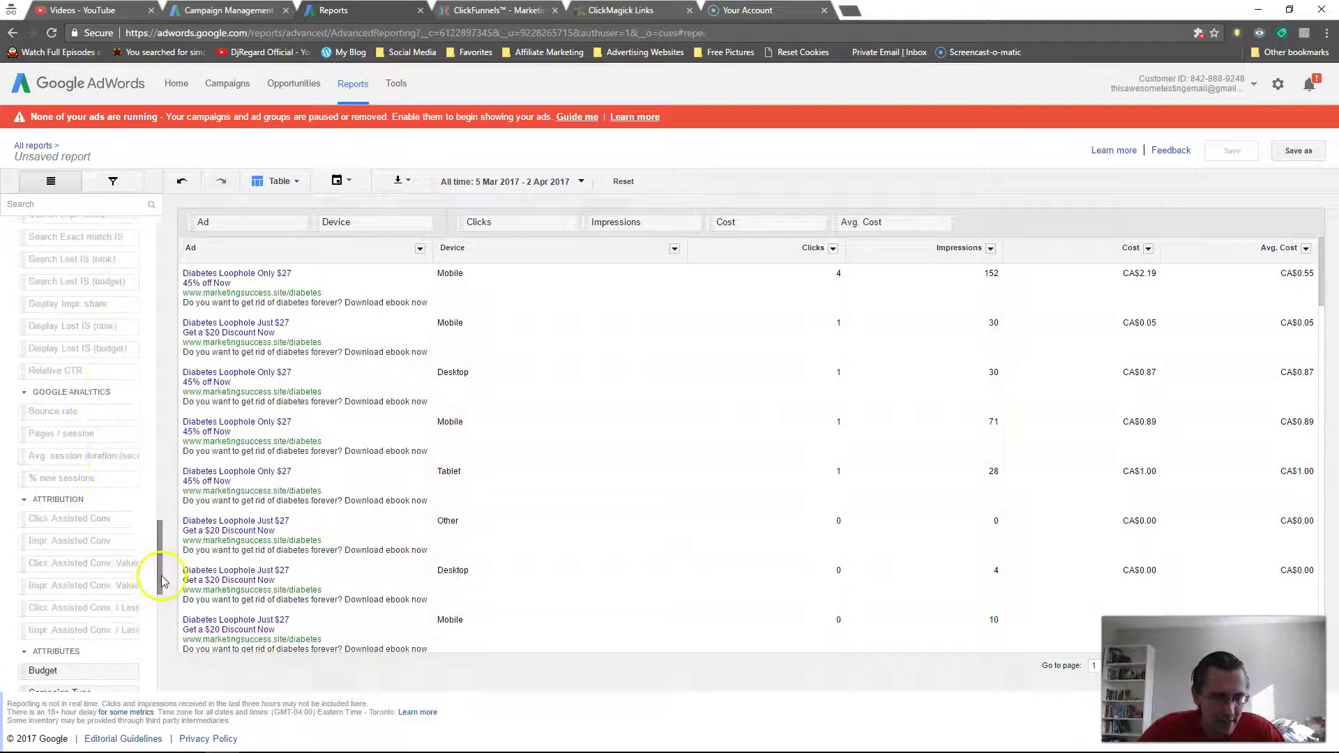
pyautogui.scroll(-6, 155, 600)
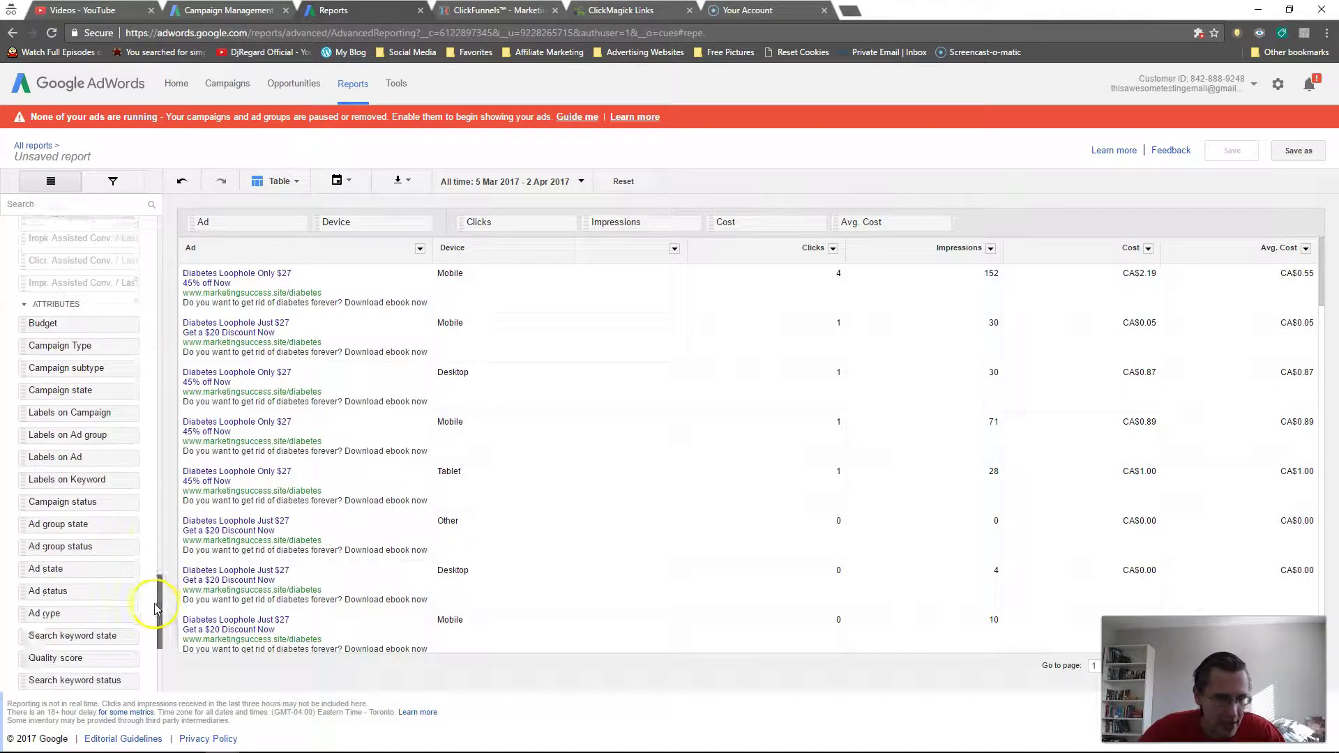
pyautogui.scroll(-4, 155, 615)
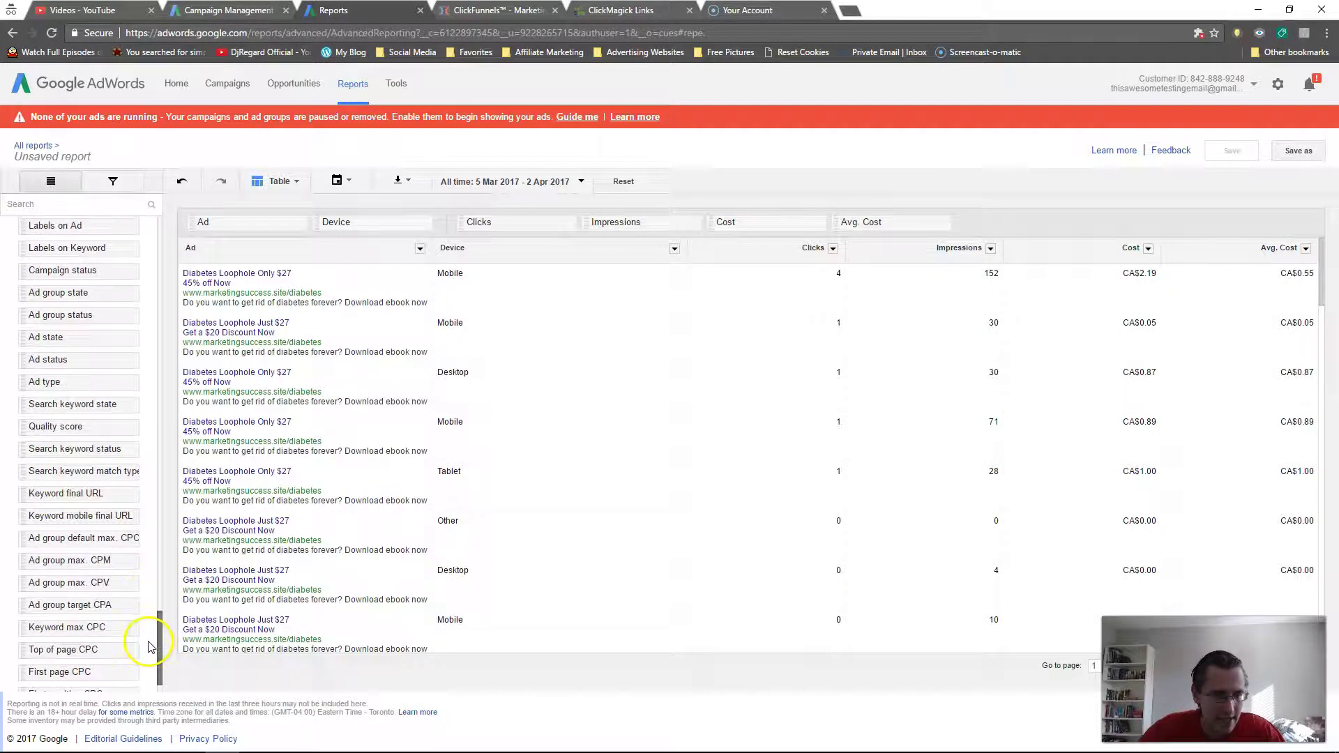
pyautogui.scroll(10, 149, 666)
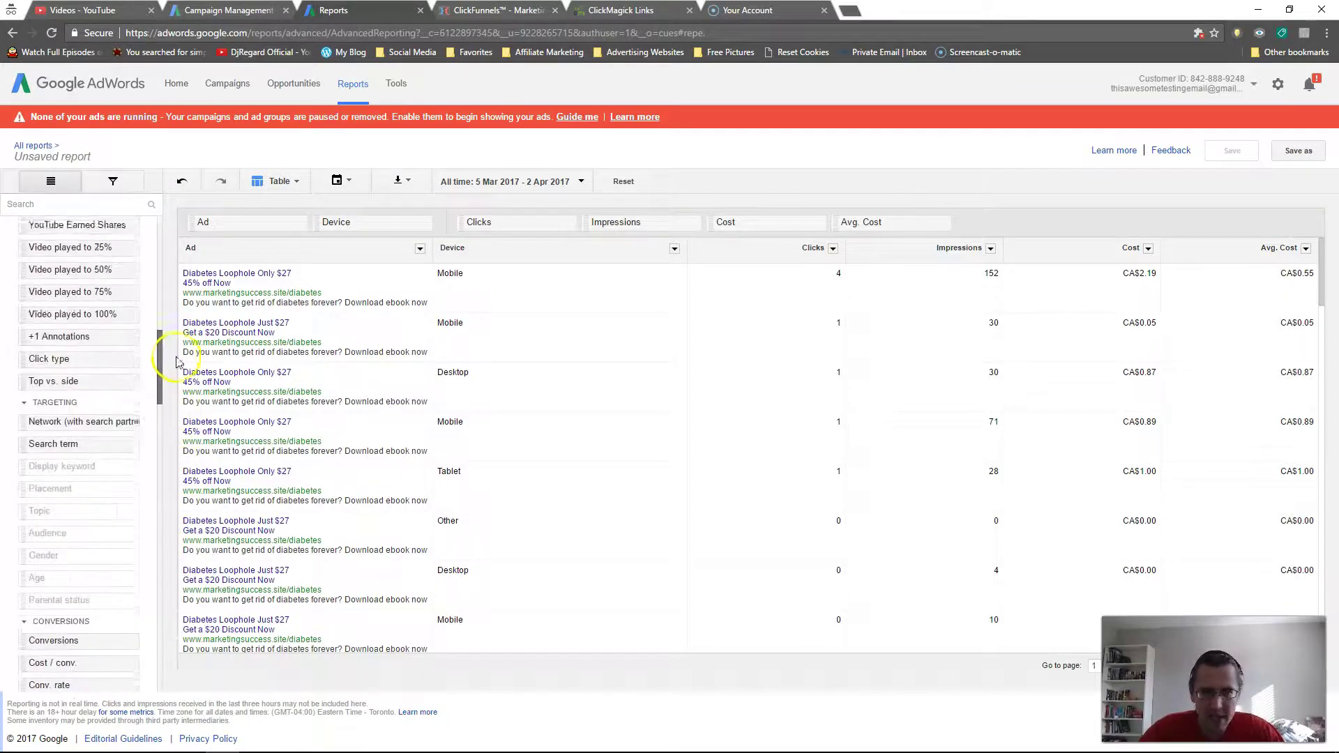
pyautogui.moveTo(450, 272); pyautogui.dragTo(834, 332)
pyautogui.scroll(3, 95, 453)
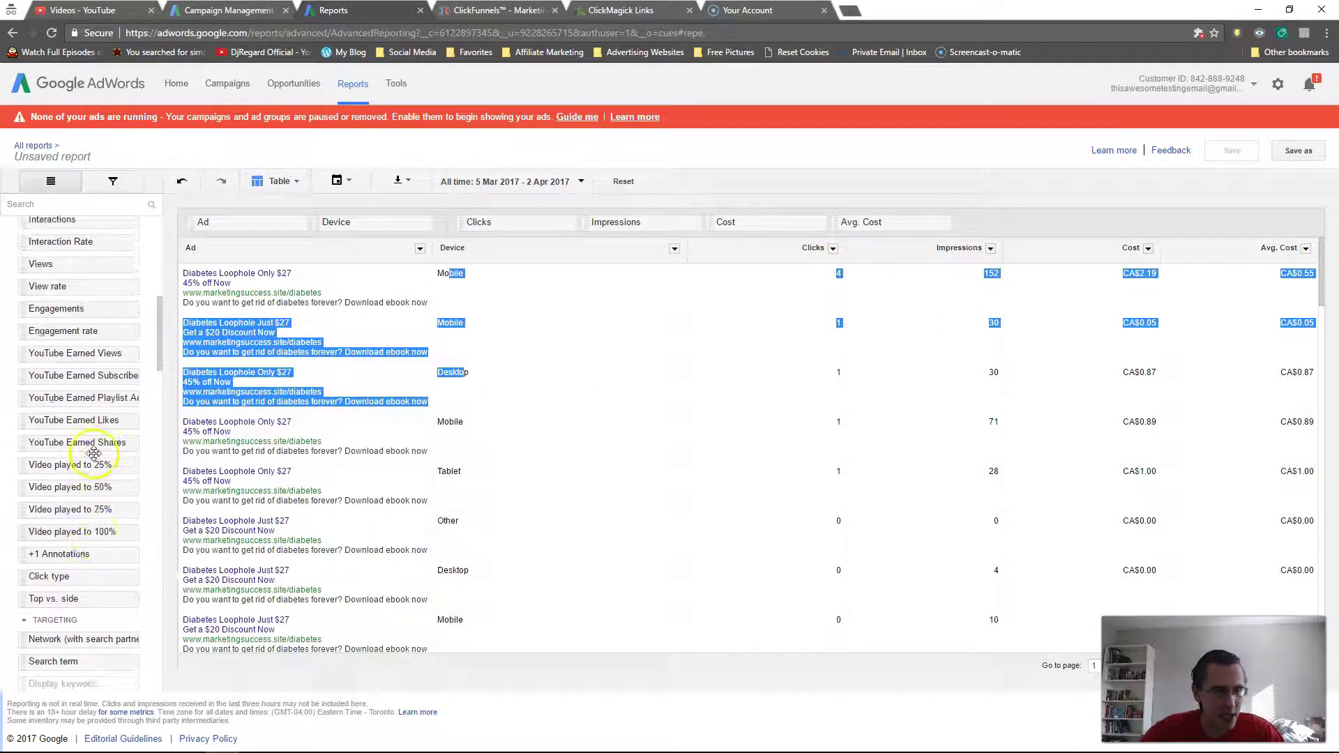
pyautogui.scroll(5, 95, 454)
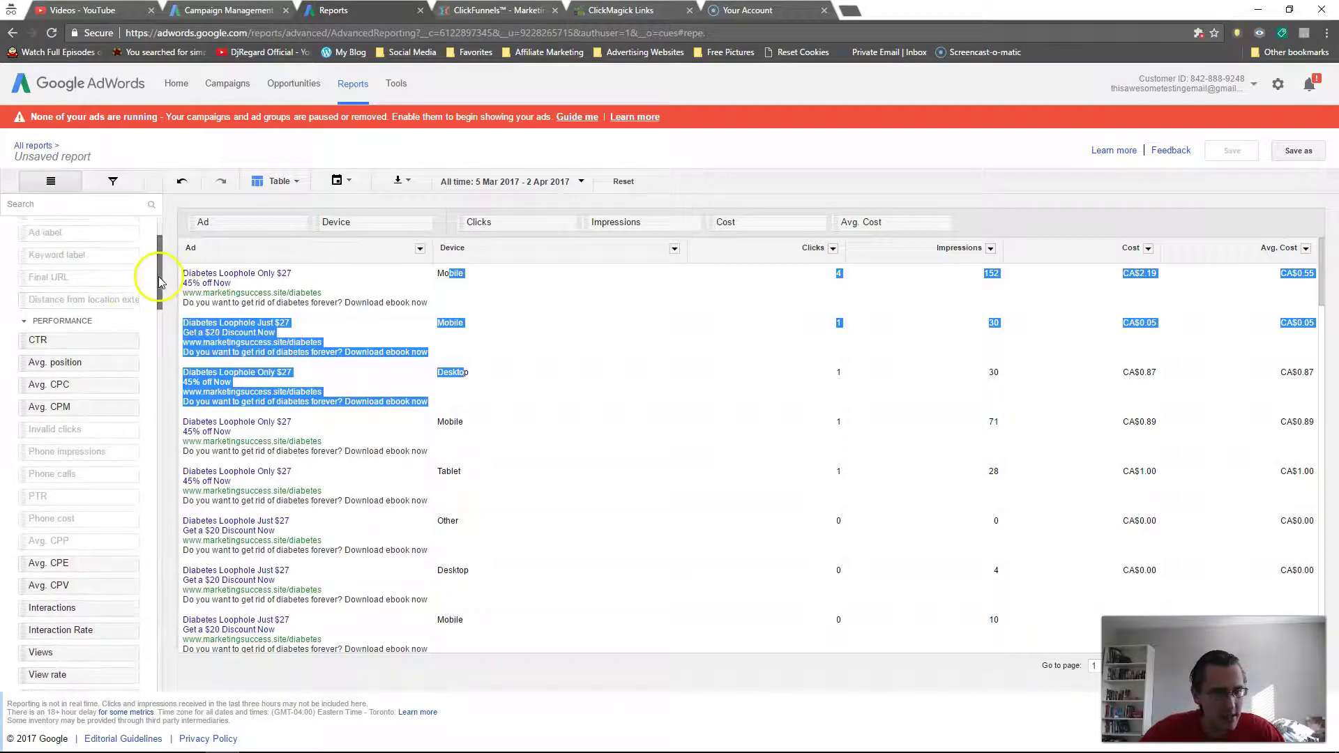
# Return to the all-campaigns Dimensions report and look over its available views, such as Time, Geographic and Search Terms.
pyautogui.click(228, 83)
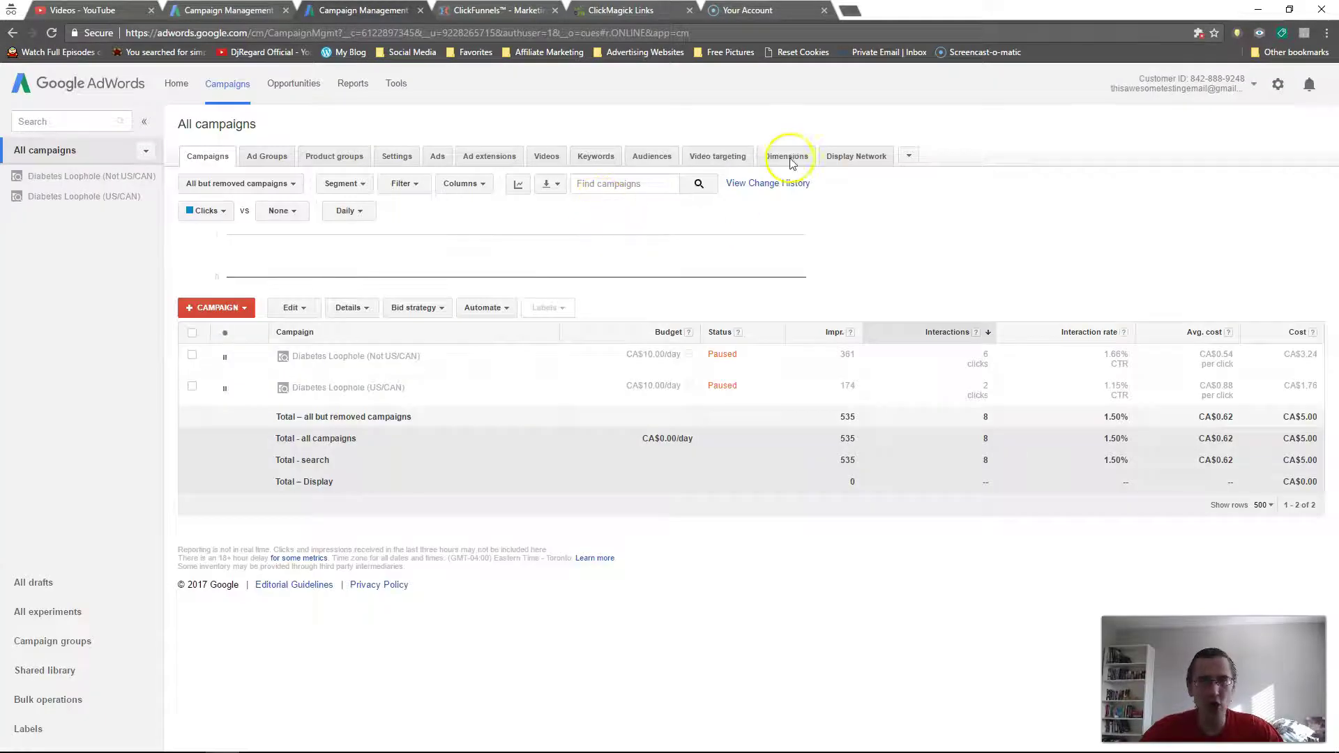
pyautogui.click(793, 161)
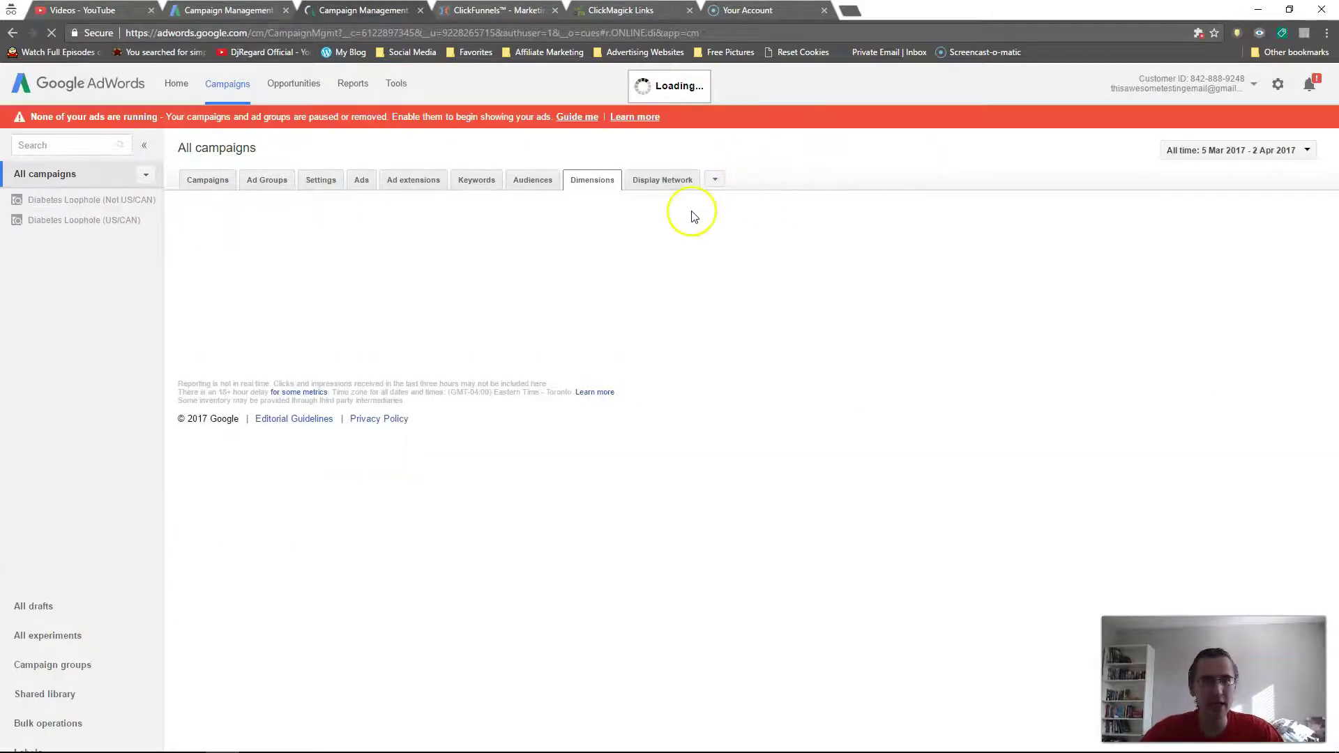
pyautogui.click(210, 208)
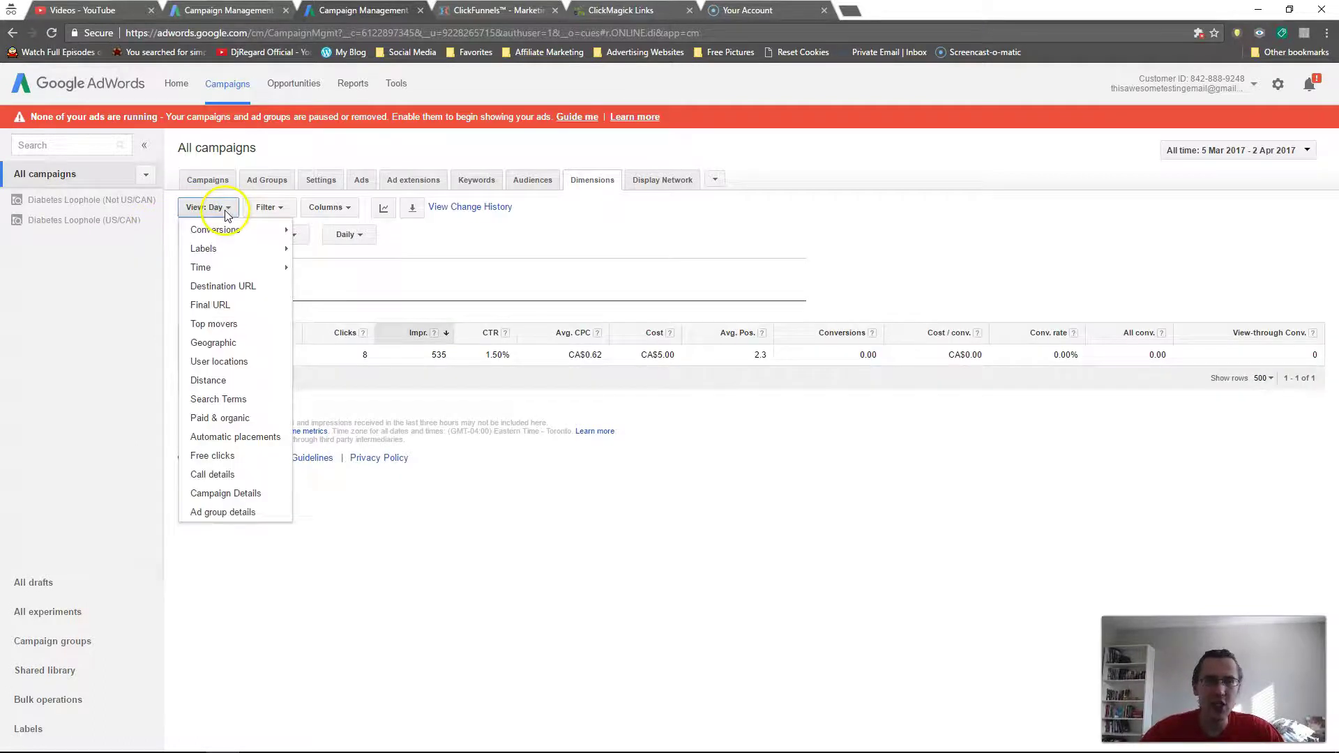
pyautogui.moveTo(221, 268)
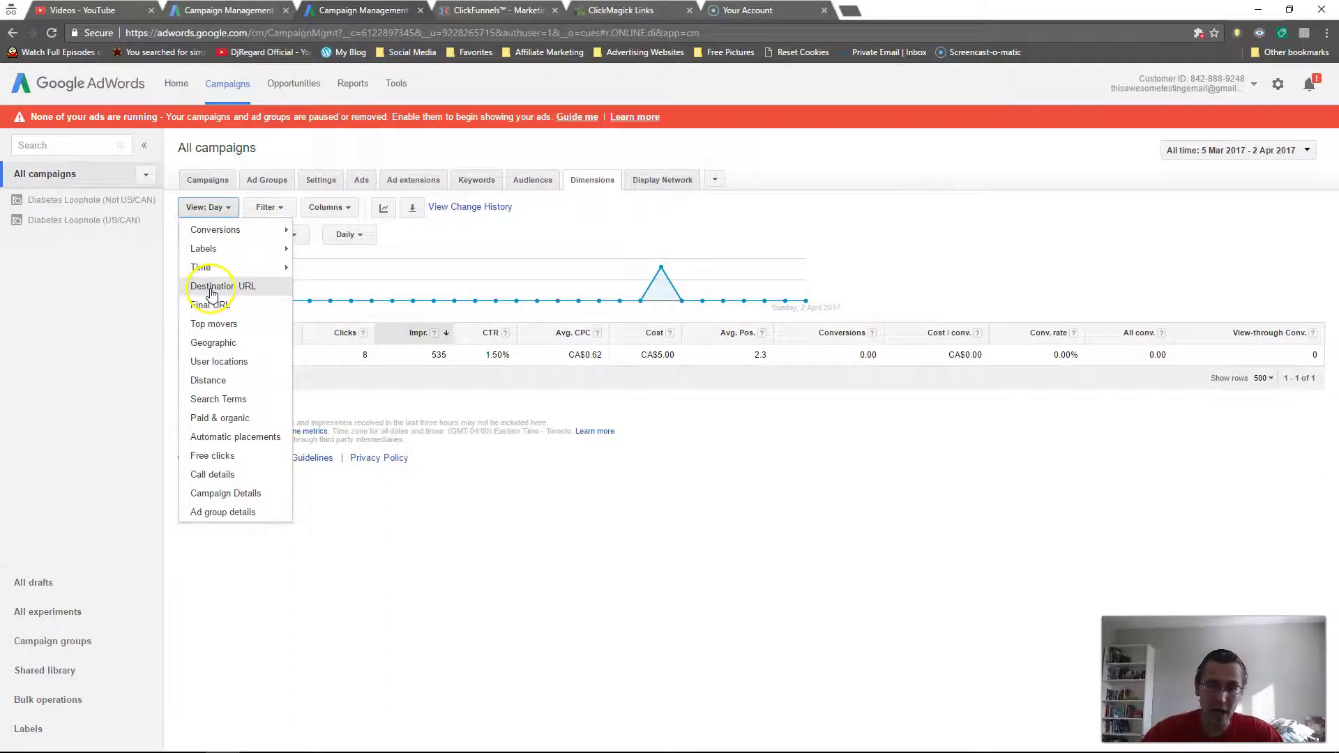
pyautogui.click(803, 444)
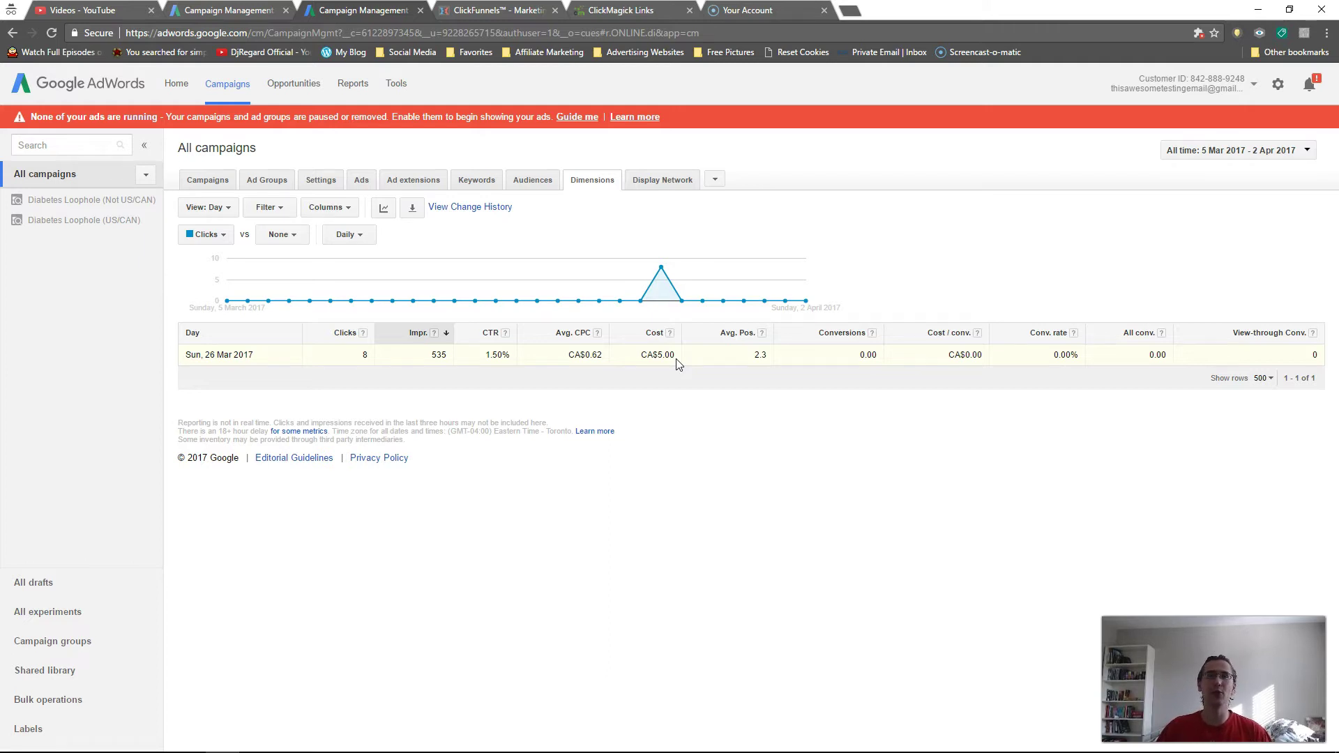
# Open the Bulk operations section of the campaigns.
pyautogui.click(32, 704)
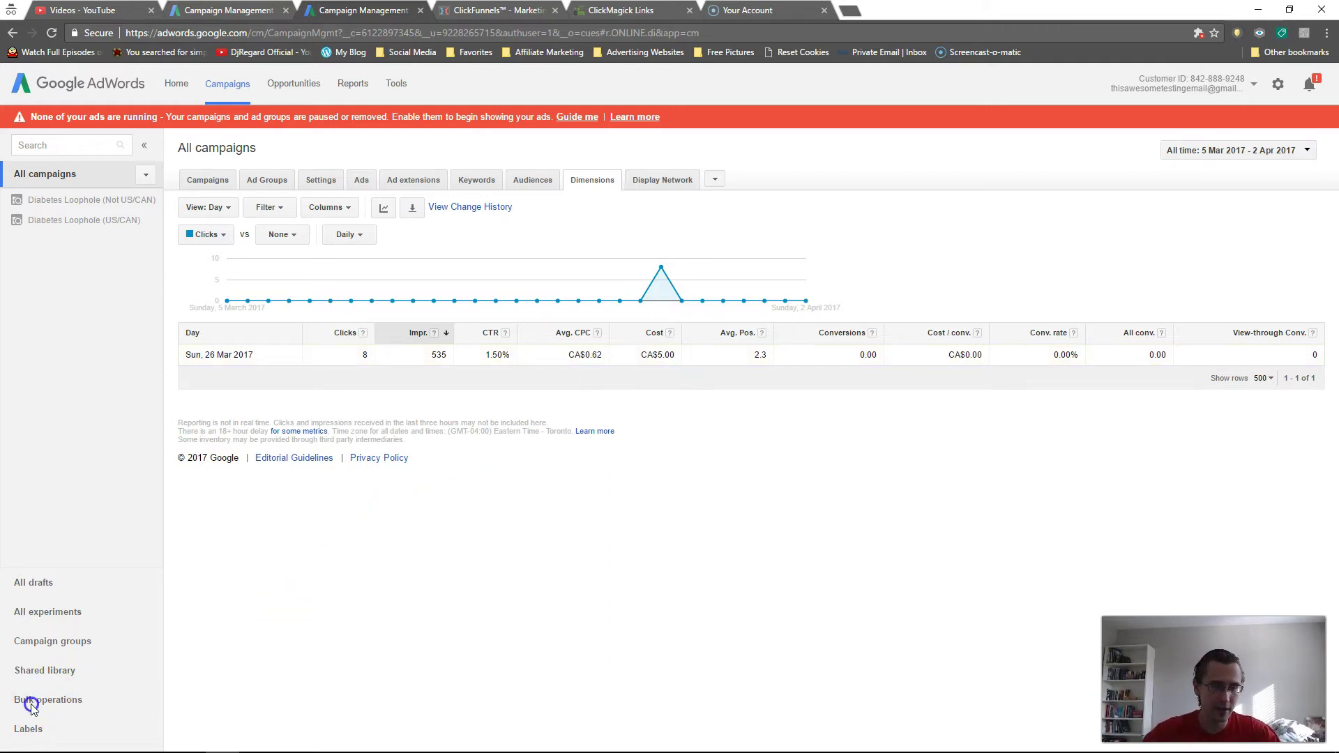